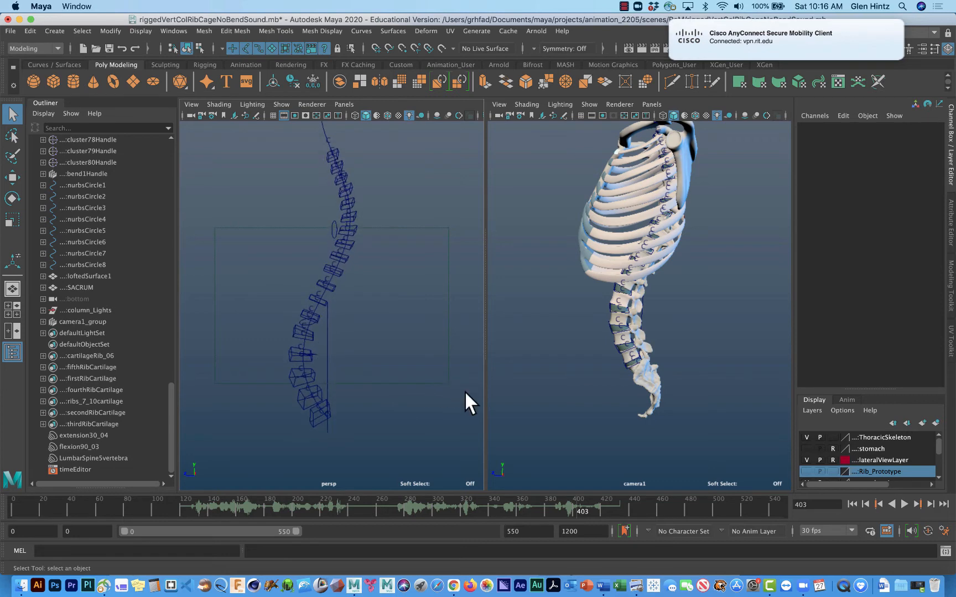
Select the IK spline curve running through the spine and turn on NURBS CV display in the perspective view.
{"action": "middle_click_drag", "start_coordinate": [452, 377], "coordinate": [476, 393], "text": "alt"}
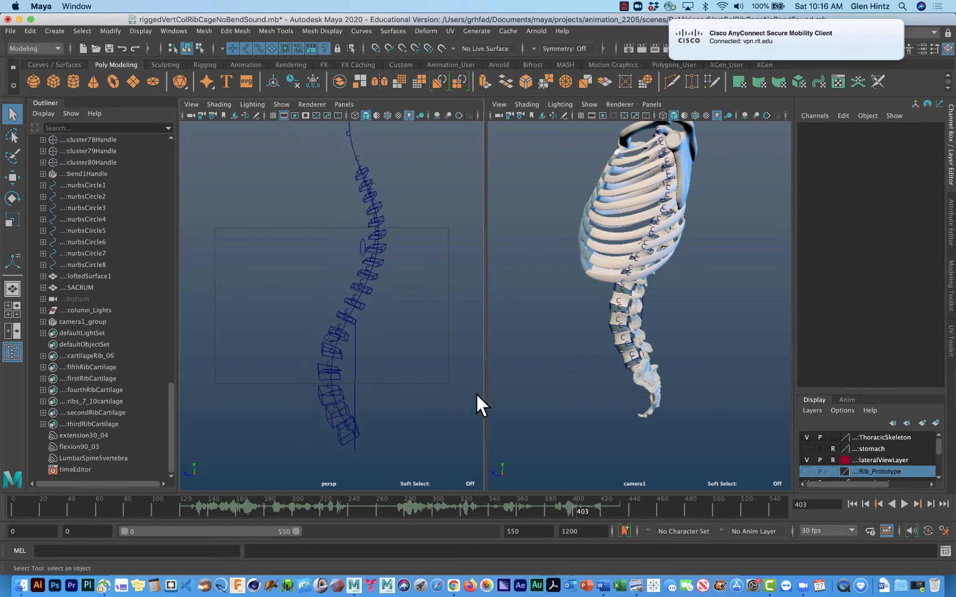
{"action": "left_click", "coordinate": [332, 360]}
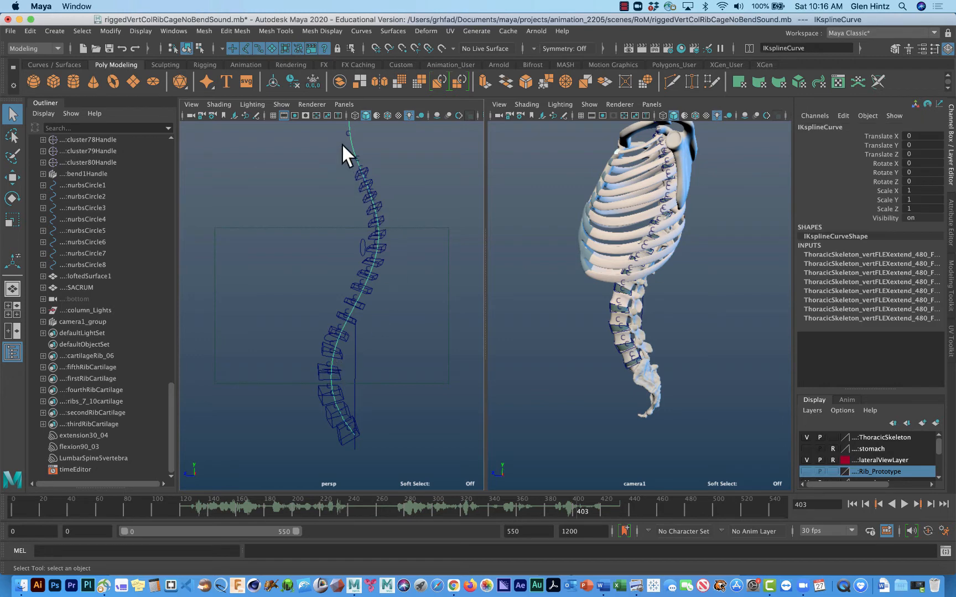
{"action": "middle_click_drag", "start_coordinate": [430, 262], "coordinate": [431, 285], "text": "alt"}
{"action": "mouse_move", "coordinate": [432, 286]}
{"action": "right_mouse_down", "text": "alt"}
{"action": "mouse_move", "coordinate": [431, 304]}
{"action": "mouse_move", "coordinate": [436, 266]}
{"action": "right_mouse_up", "text": "alt"}
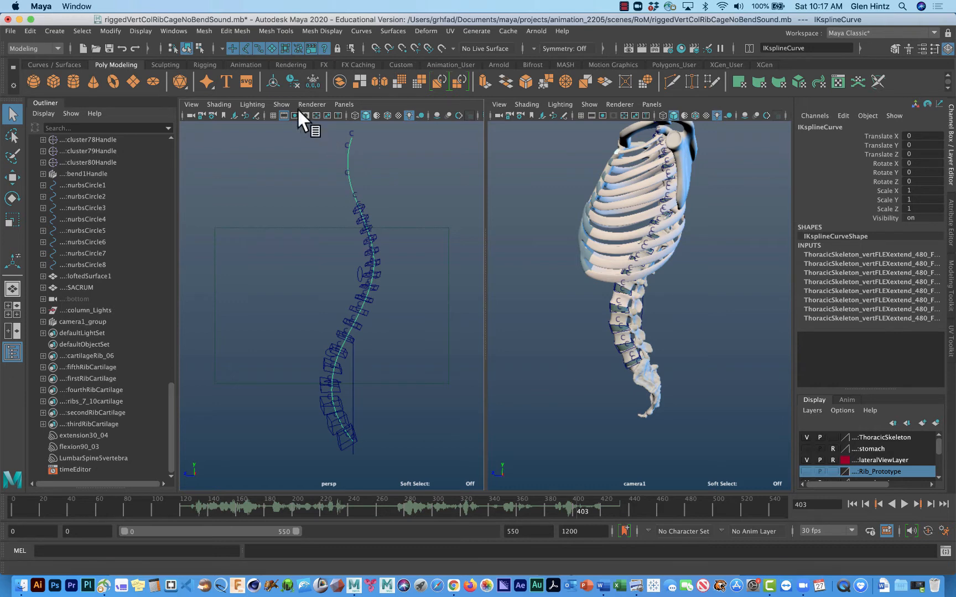
{"action": "left_click", "coordinate": [282, 104]}
{"action": "left_click", "coordinate": [310, 153]}
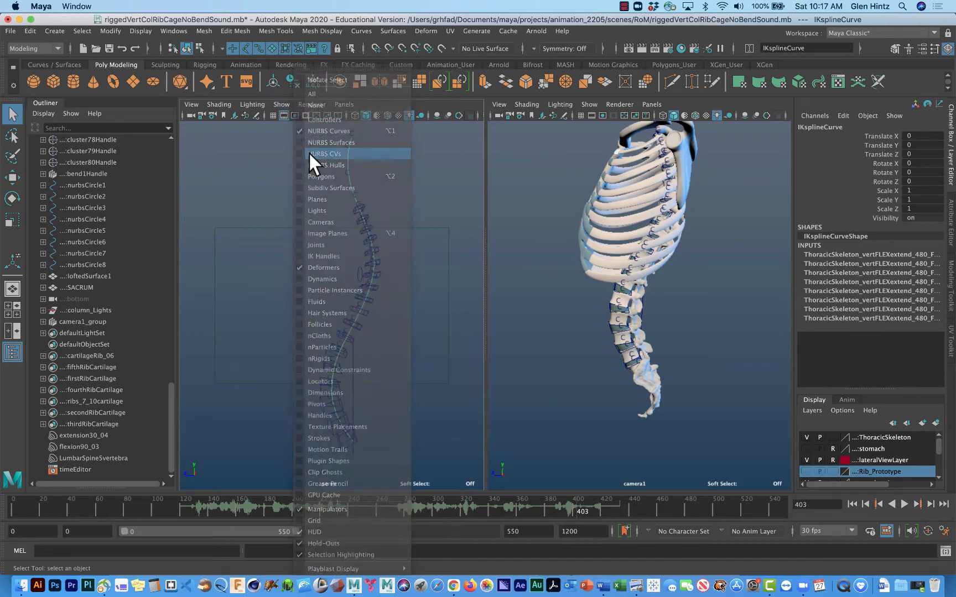
Put the IK spline curve into control vertex mode and hide the deformers in the perspective view.
{"action": "right_click_drag", "start_coordinate": [346, 155], "coordinate": [307, 150]}
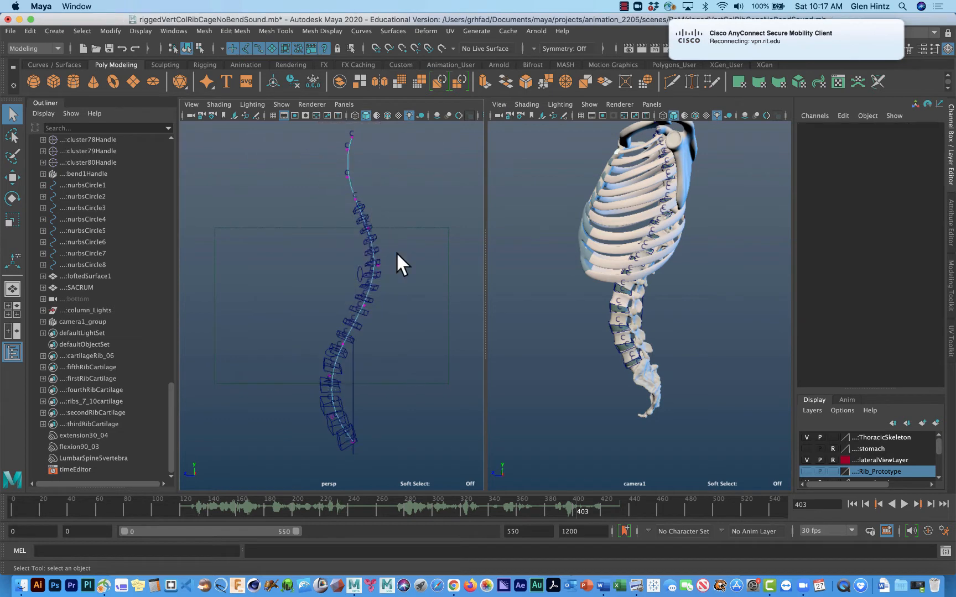
{"action": "left_click", "coordinate": [344, 343]}
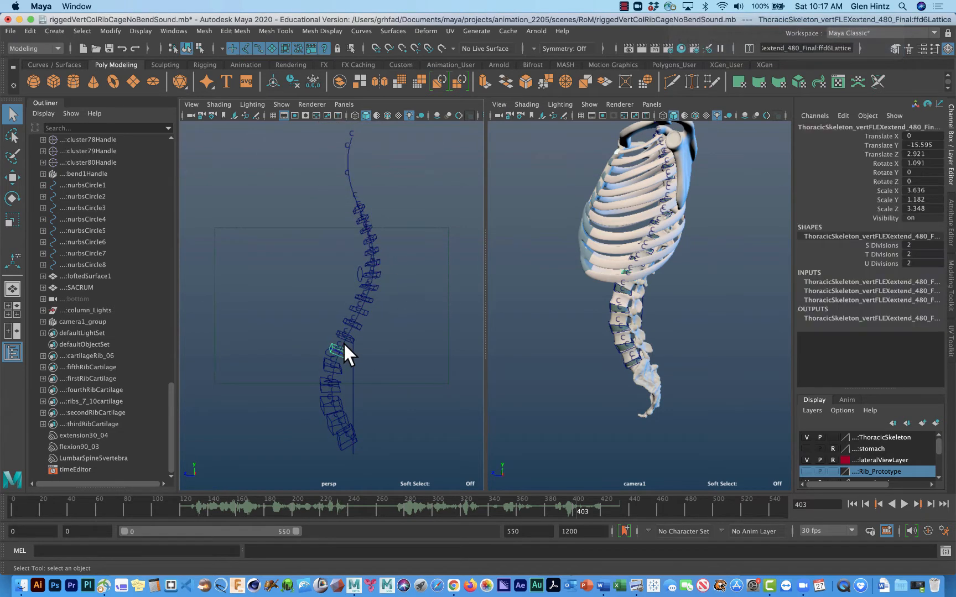
{"action": "left_click", "coordinate": [349, 178]}
{"action": "right_click_drag", "start_coordinate": [350, 179], "coordinate": [307, 175]}
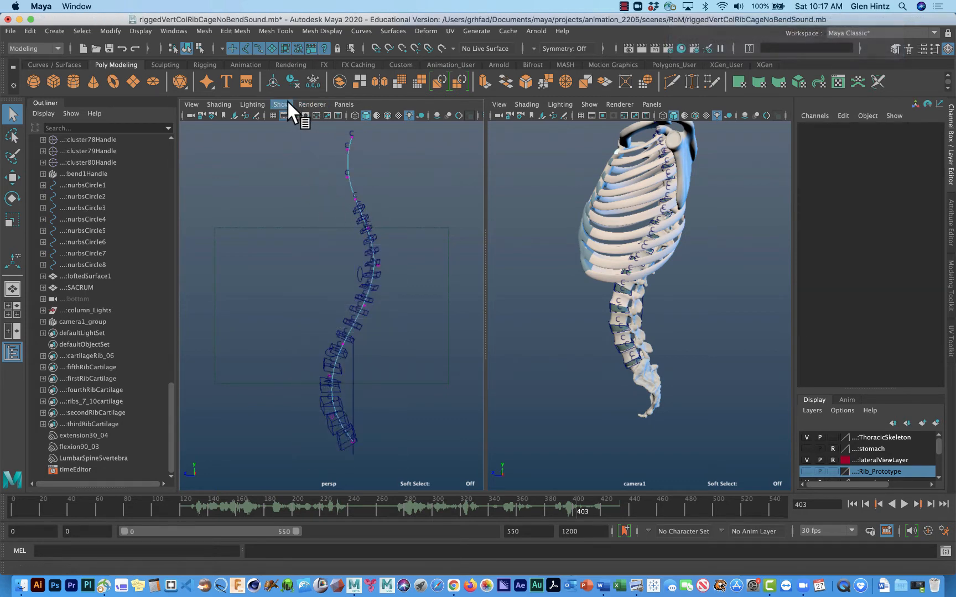
{"action": "left_click", "coordinate": [283, 101]}
{"action": "left_click", "coordinate": [318, 267]}
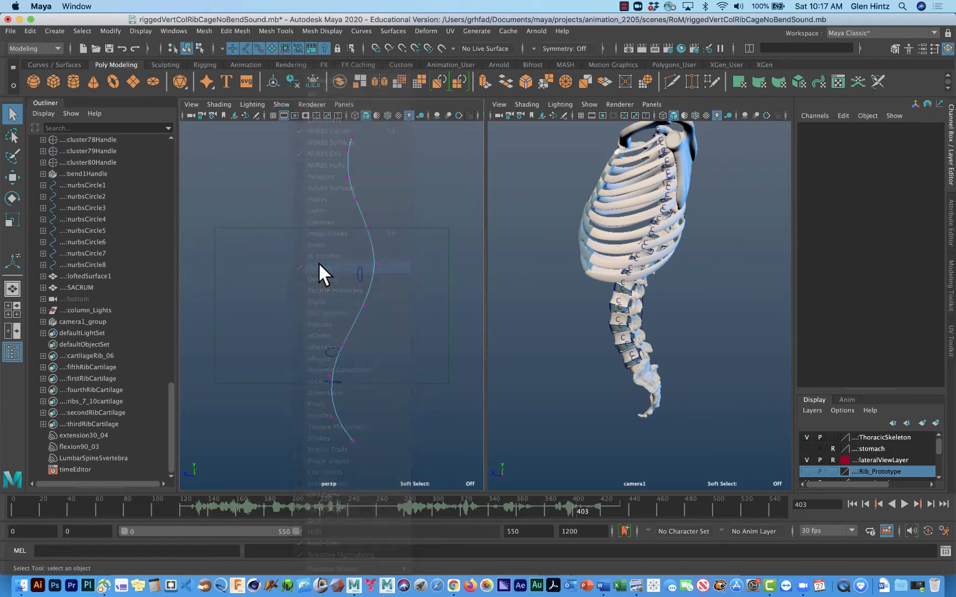
Try pulling the control vertex just below the curve's upper bulge towards the front of the body, and undo the move.
{"action": "left_click", "coordinate": [364, 304]}
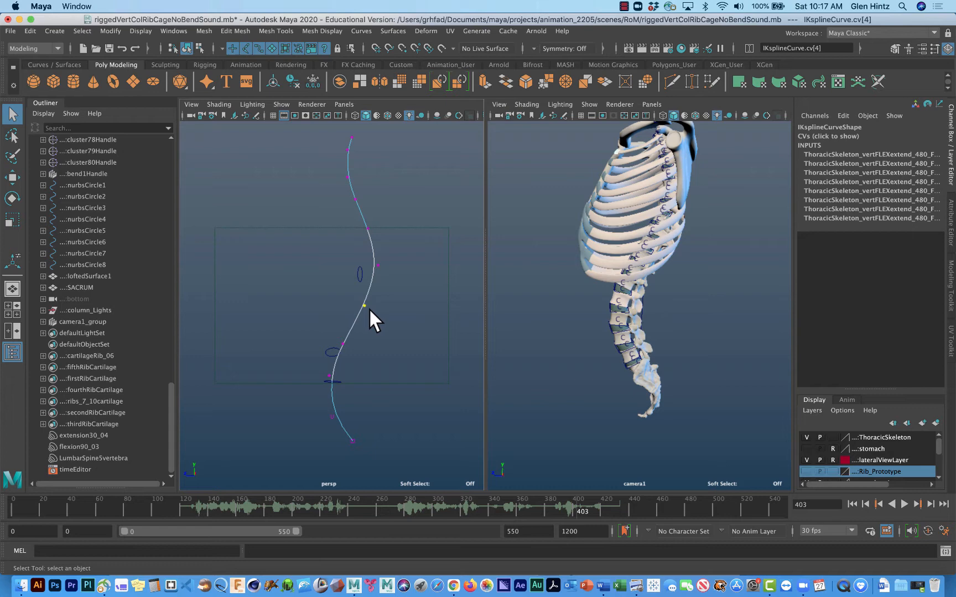
{"action": "key", "text": "w"}
{"action": "left_click_drag", "start_coordinate": [316, 282], "coordinate": [273, 264]}
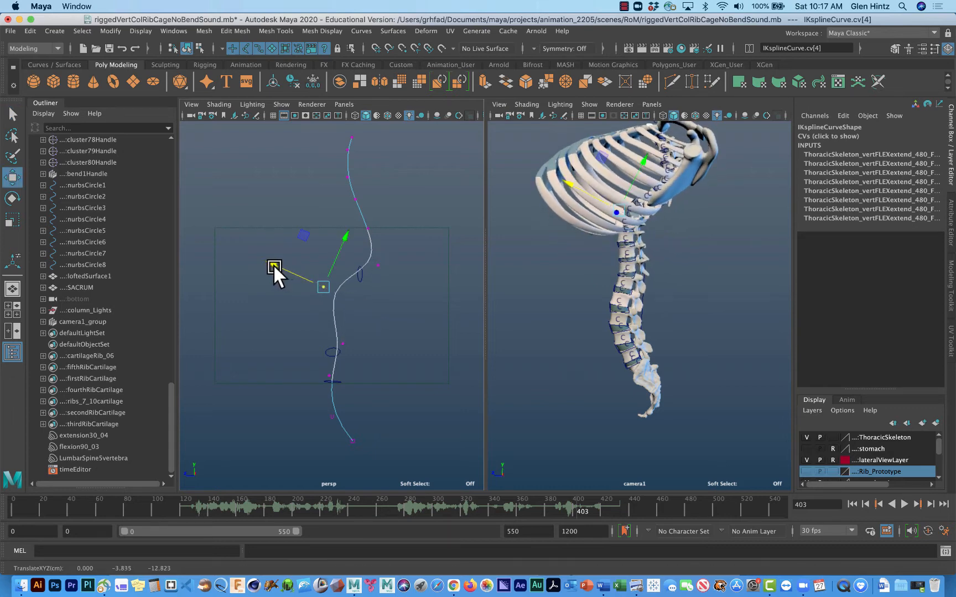
{"action": "key", "text": "z"}
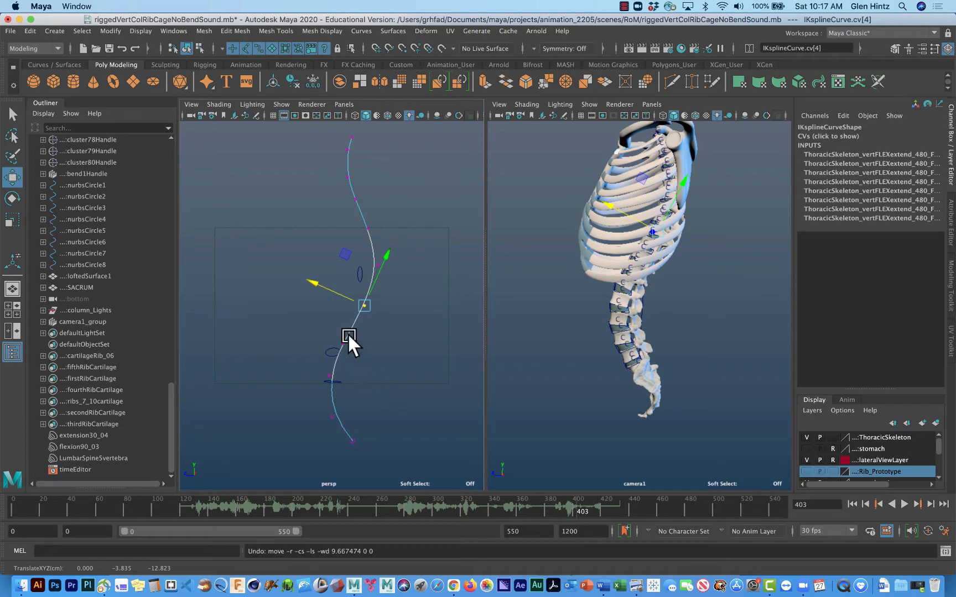
Switch the spine curve between control vertex mode and object mode, leaving the whole curve selected in object mode.
{"action": "right_click_drag", "start_coordinate": [349, 306], "coordinate": [394, 289]}
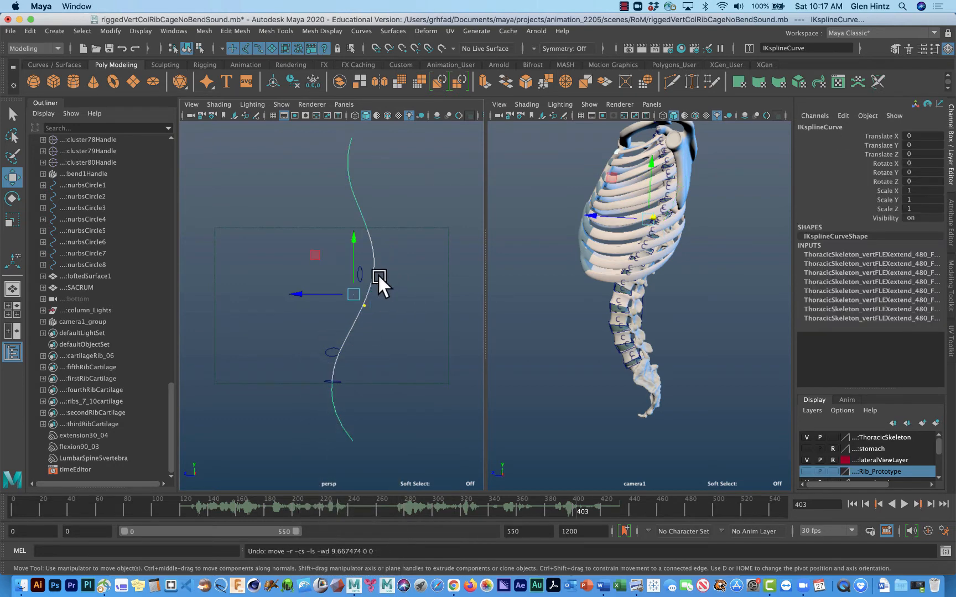
{"action": "left_click", "coordinate": [405, 284]}
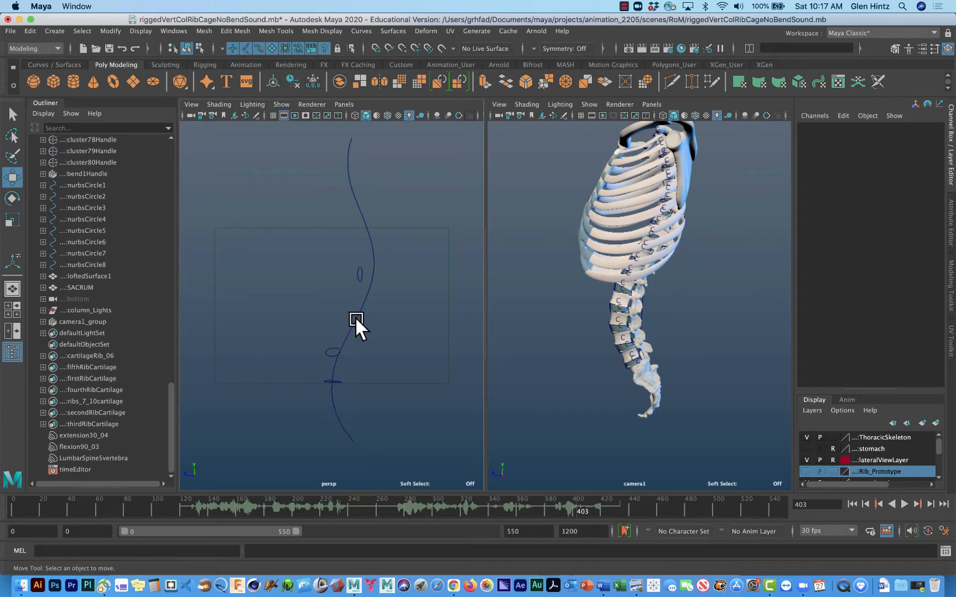
{"action": "right_click_drag", "start_coordinate": [351, 319], "coordinate": [304, 309]}
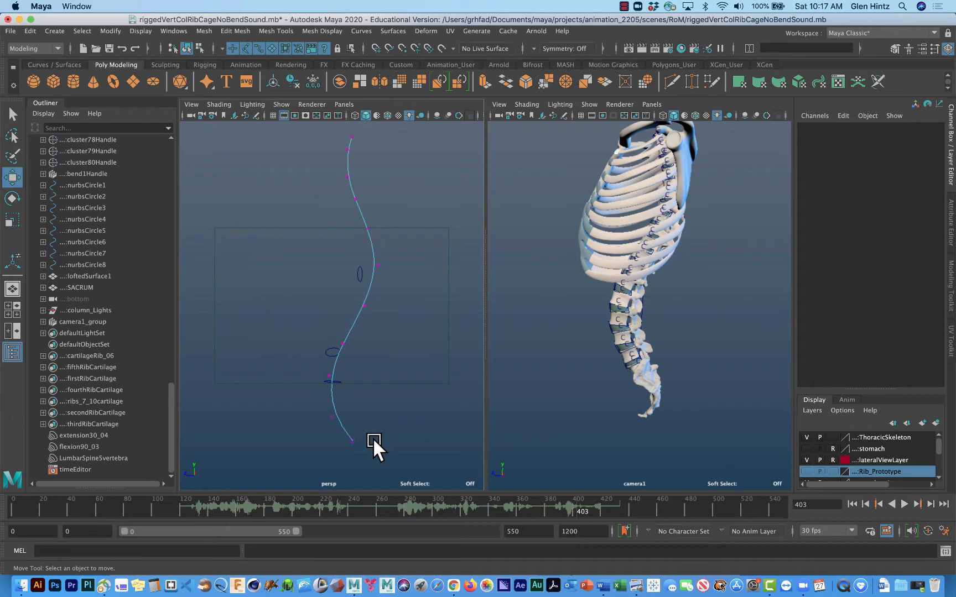
{"action": "right_click_drag", "start_coordinate": [354, 330], "coordinate": [411, 283]}
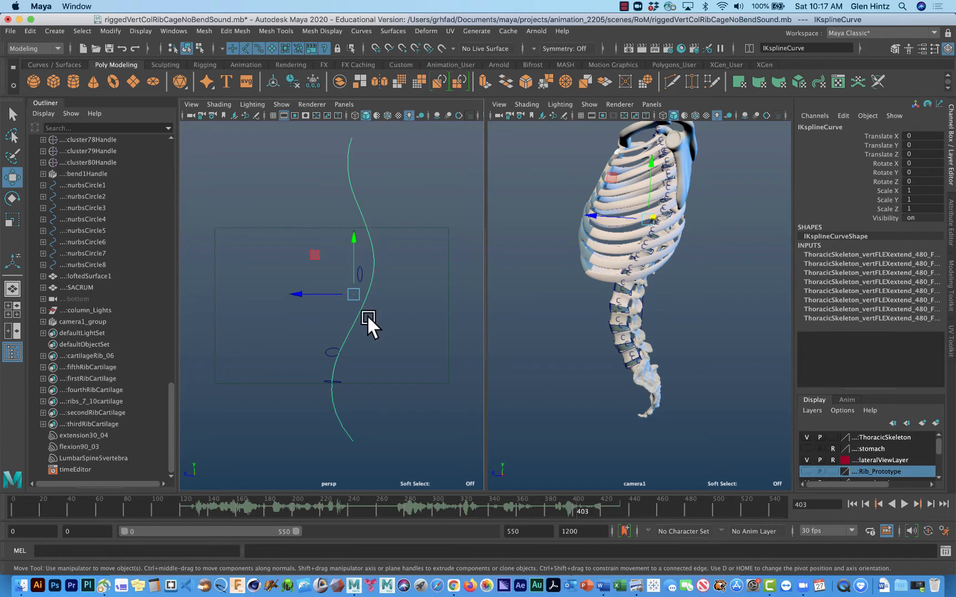
Turn the display of deformers back on in the perspective view.
{"action": "left_click_drag", "start_coordinate": [572, 279], "coordinate": [560, 323], "text": "alt"}
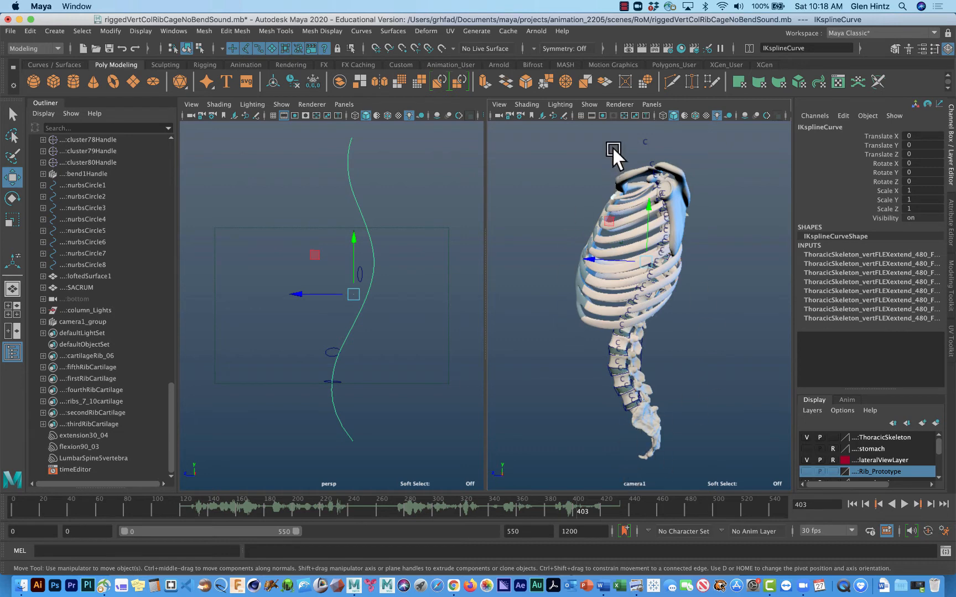
{"action": "left_click", "coordinate": [588, 104]}
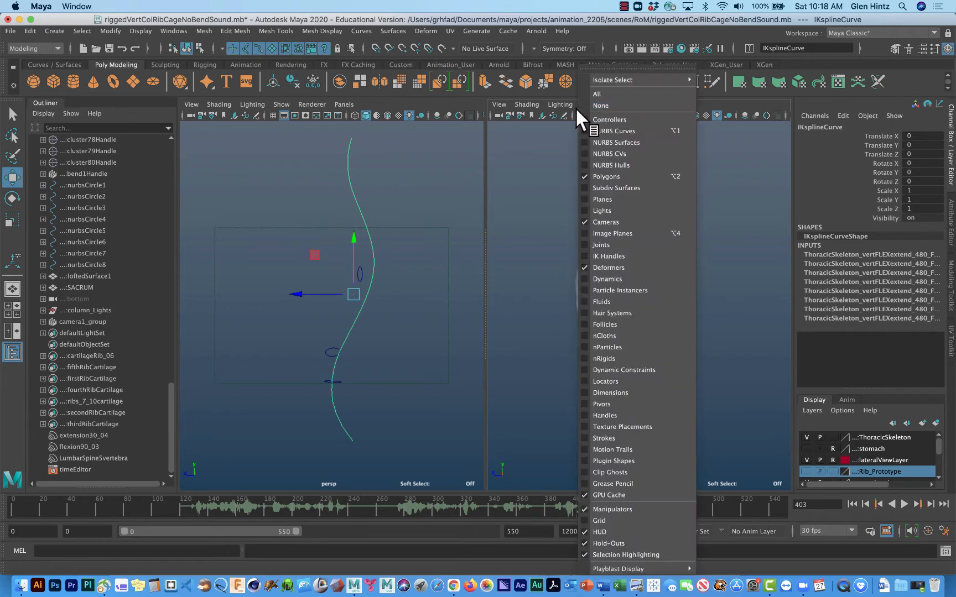
{"action": "left_click", "coordinate": [539, 137]}
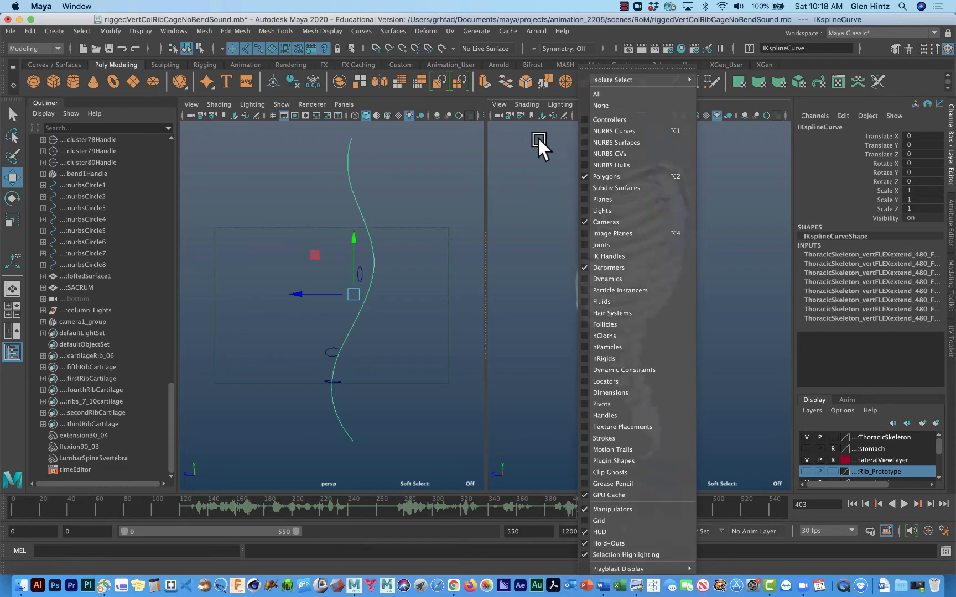
{"action": "left_click", "coordinate": [282, 105]}
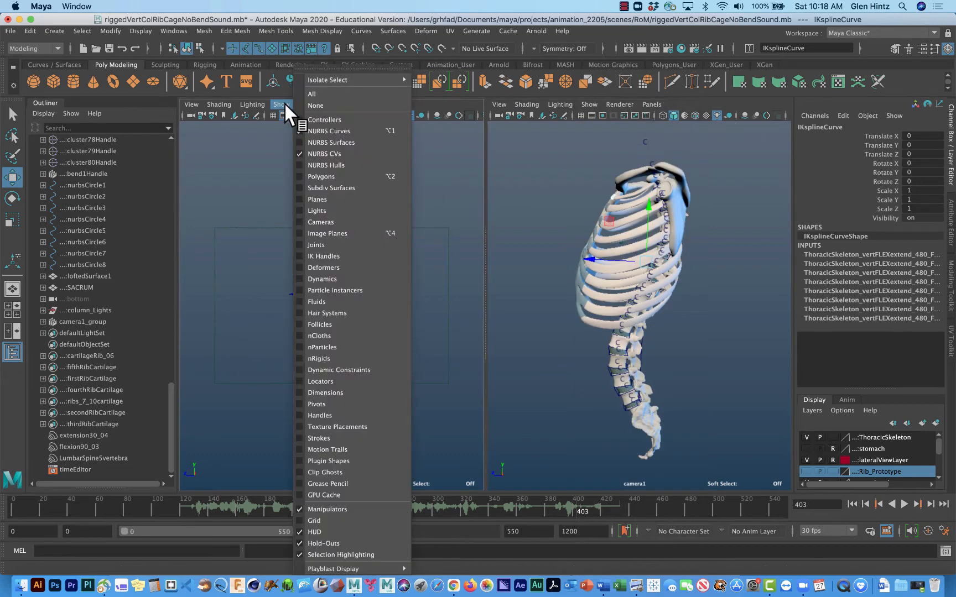
{"action": "left_click", "coordinate": [363, 133]}
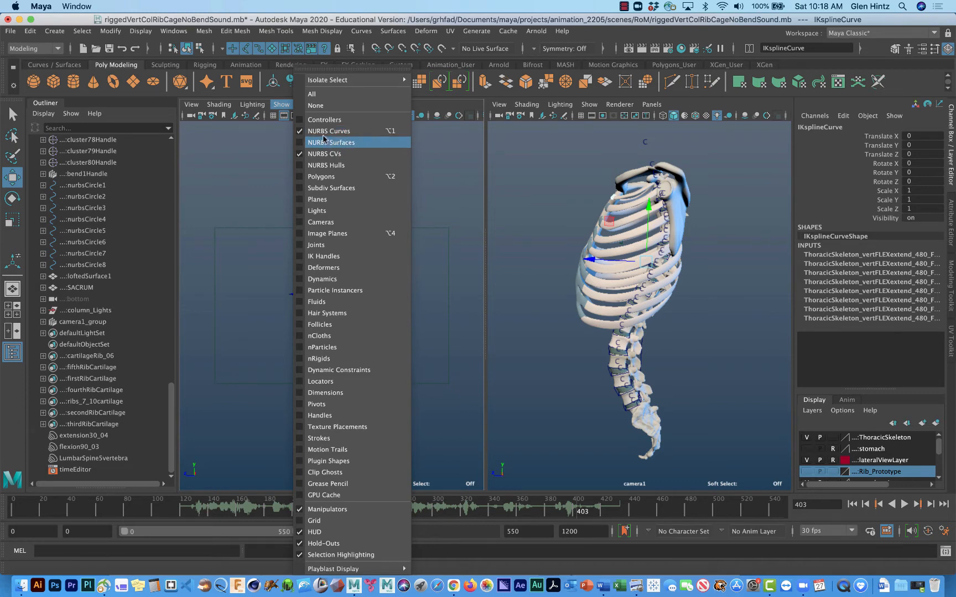
{"action": "left_click", "coordinate": [350, 268]}
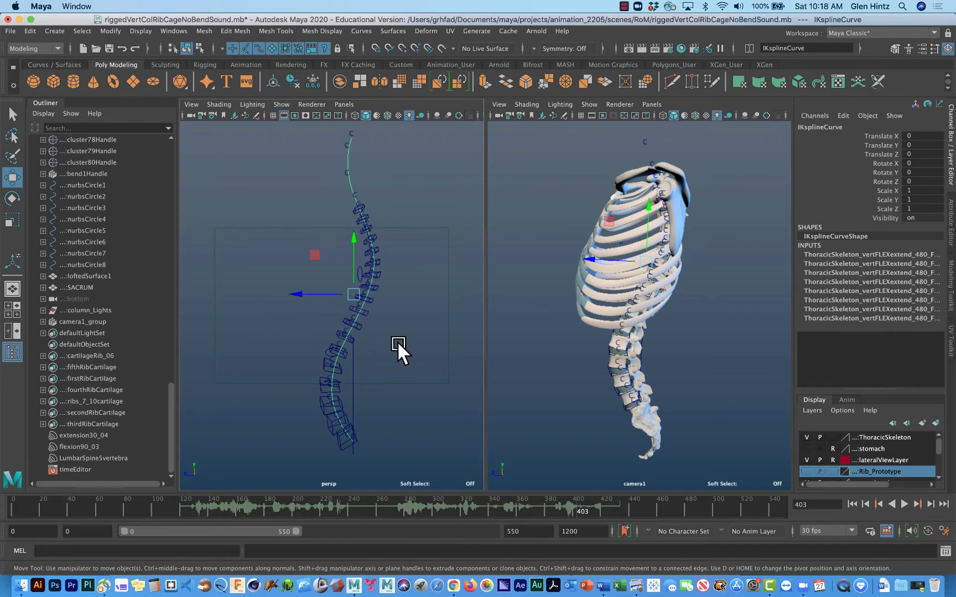
Select all disc lattices and their bases from ffd1Lattice through ffd18Base and hide them.
{"action": "scroll", "coordinate": [125, 252], "scroll_direction": "up", "scroll_amount": 10}
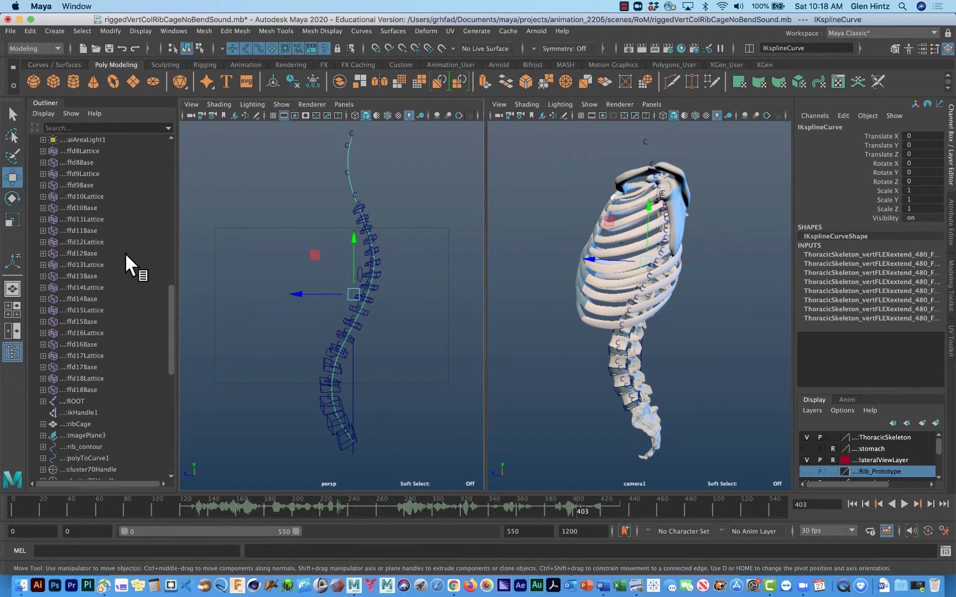
{"action": "scroll", "coordinate": [125, 252], "scroll_direction": "up", "scroll_amount": 5}
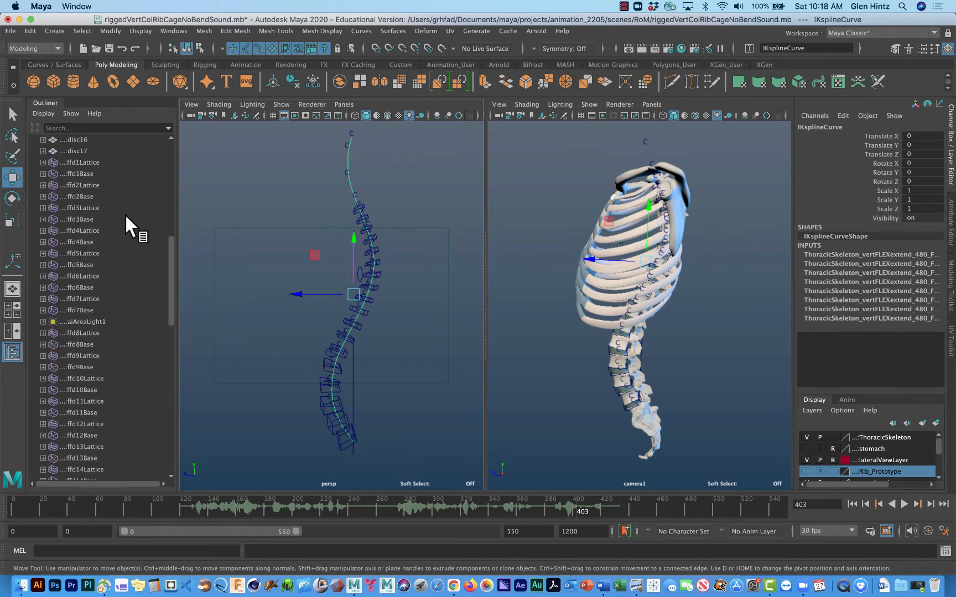
{"action": "left_click", "coordinate": [90, 162]}
{"action": "scroll", "coordinate": [145, 280], "scroll_direction": "down", "scroll_amount": 8}
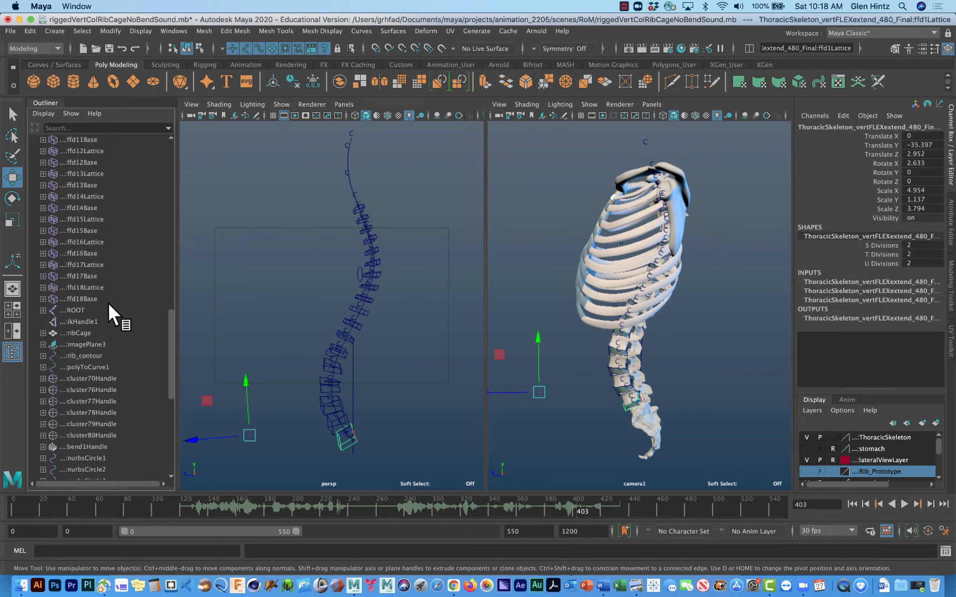
{"action": "left_click", "coordinate": [82, 299], "text": "shift"}
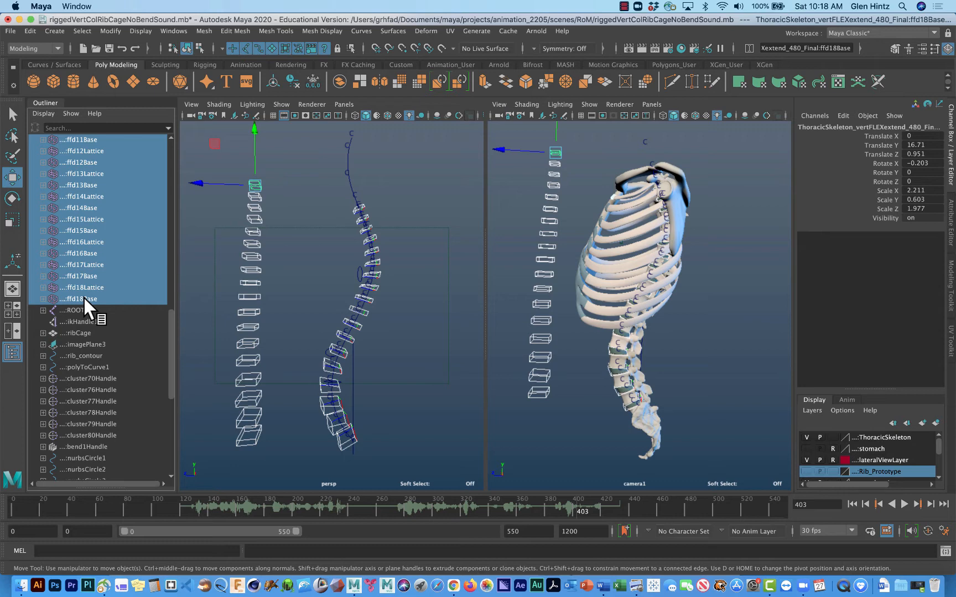
{"action": "key", "text": "ctrl+h"}
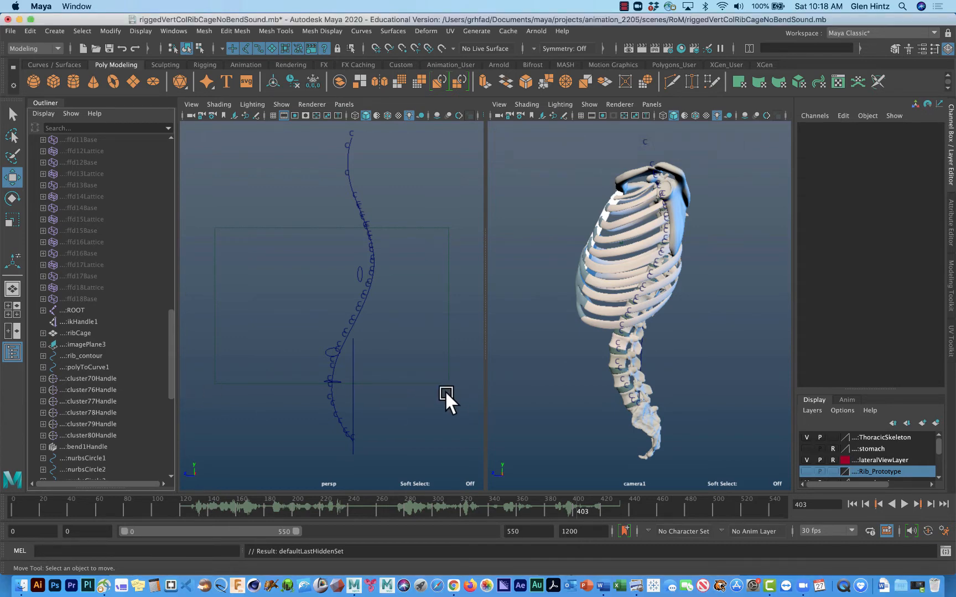
Create a nonlinear Bend deformer on the IK spline curve with low bound -1, high bound 1 and curvature 0.
{"action": "left_click", "coordinate": [350, 183]}
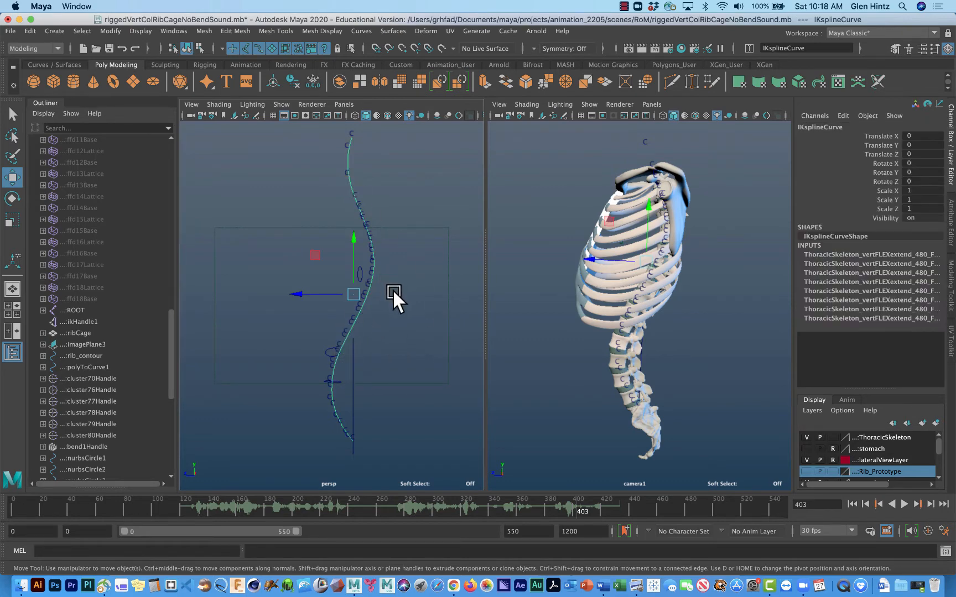
{"action": "left_click", "coordinate": [425, 31]}
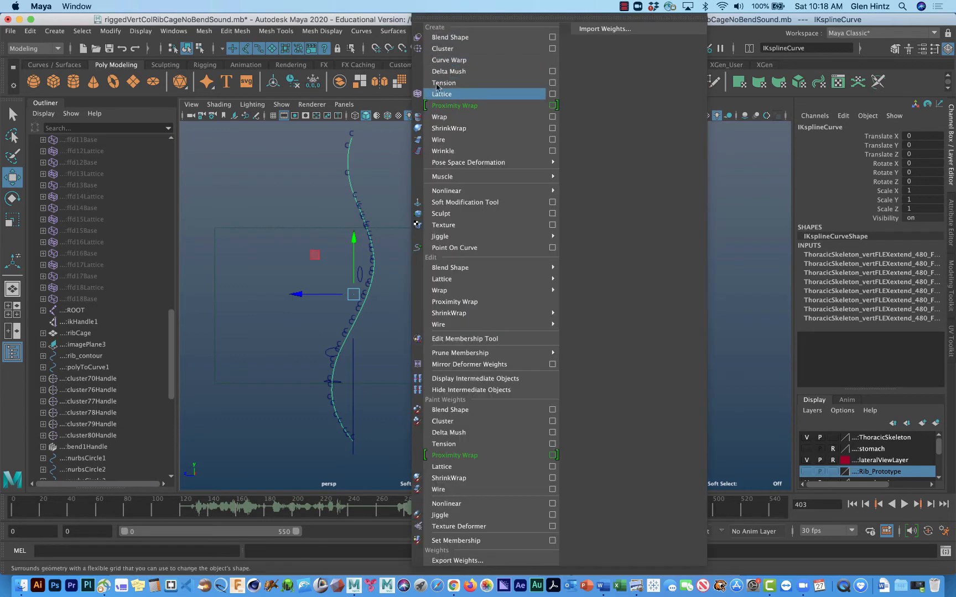
{"action": "mouse_move", "coordinate": [454, 191]}
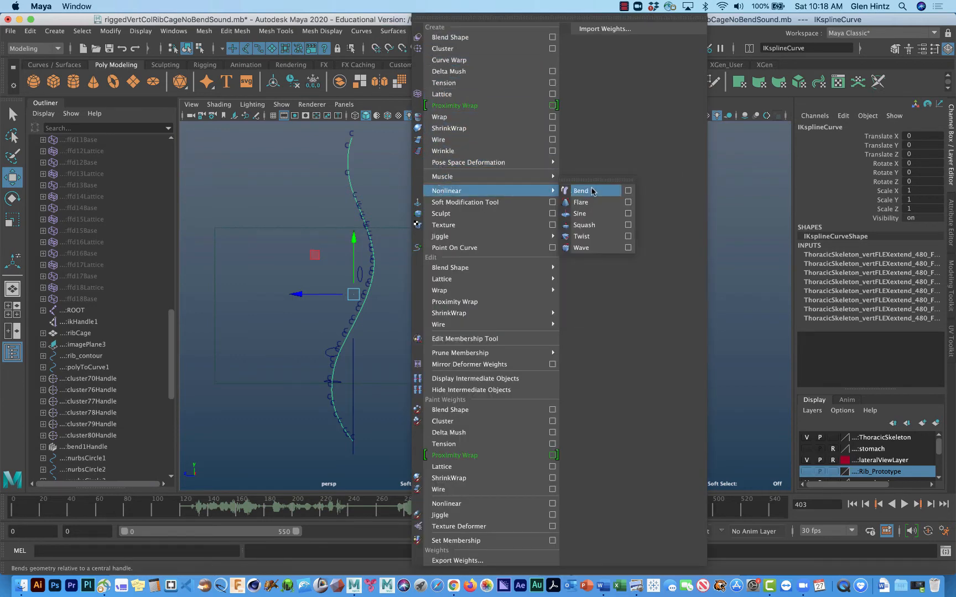
{"action": "left_click", "coordinate": [628, 190]}
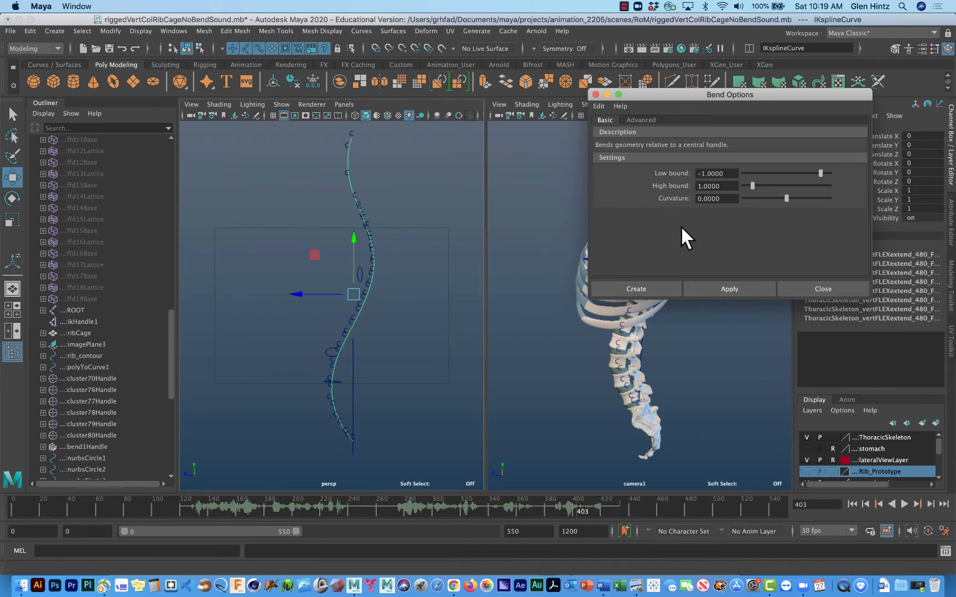
{"action": "left_click", "coordinate": [632, 290]}
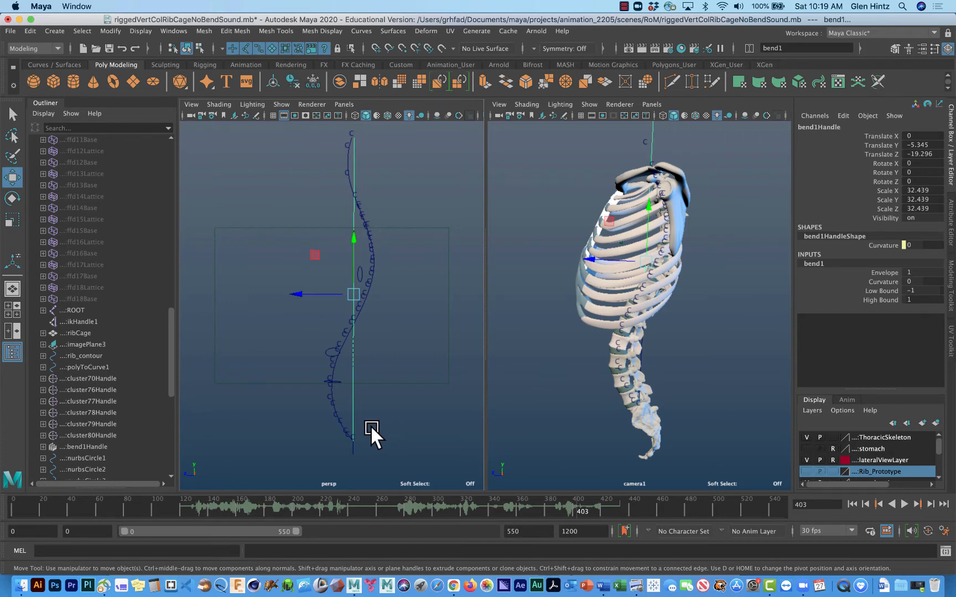
Try bending the spine to a curvature of about -101 with the bend handle's manipulator, and undo the bending.
{"action": "key", "text": "t"}
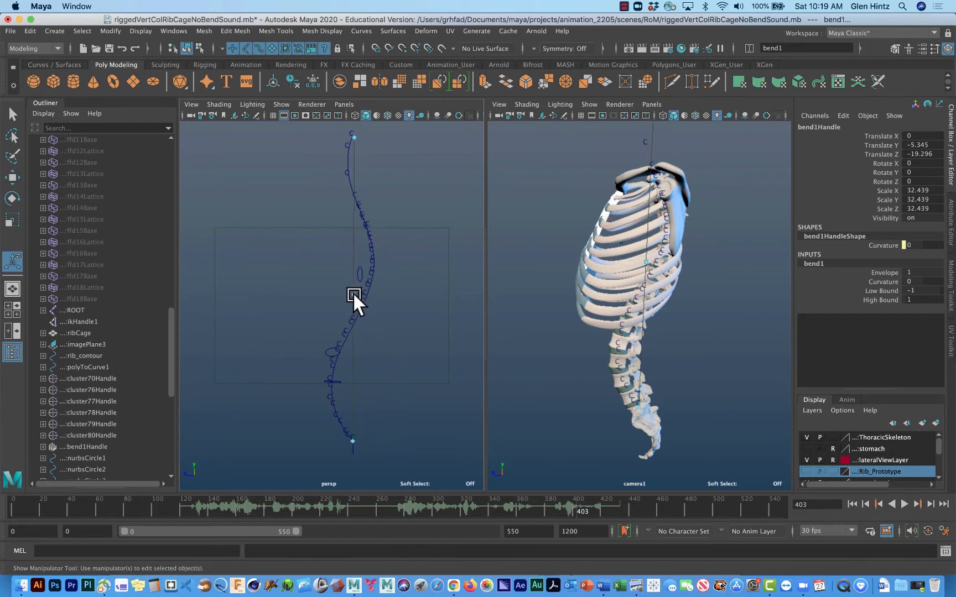
{"action": "left_click_drag", "start_coordinate": [353, 294], "coordinate": [293, 293]}
{"action": "left_click_drag", "start_coordinate": [530, 380], "coordinate": [608, 390], "text": "alt"}
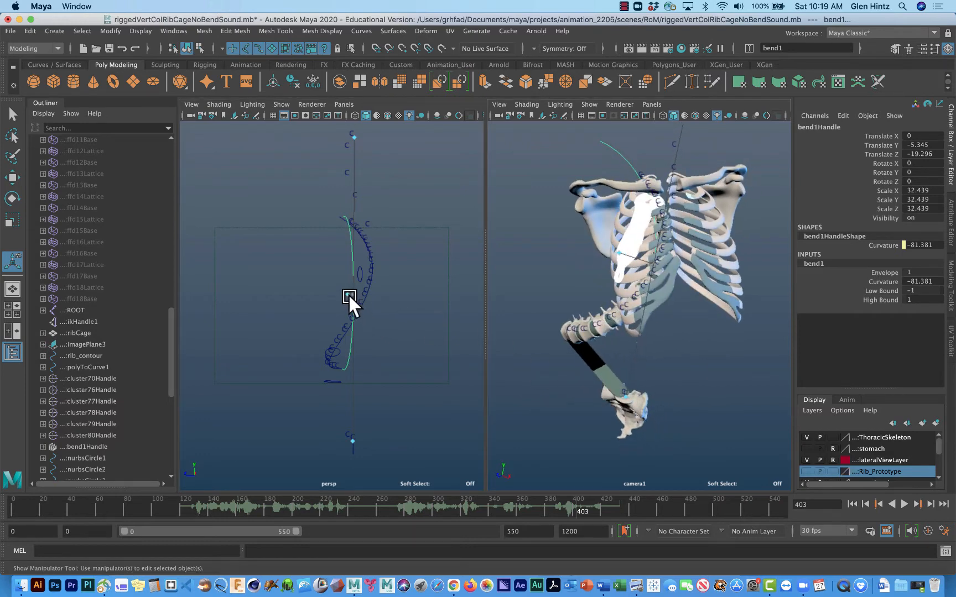
{"action": "left_click_drag", "start_coordinate": [348, 294], "coordinate": [339, 293]}
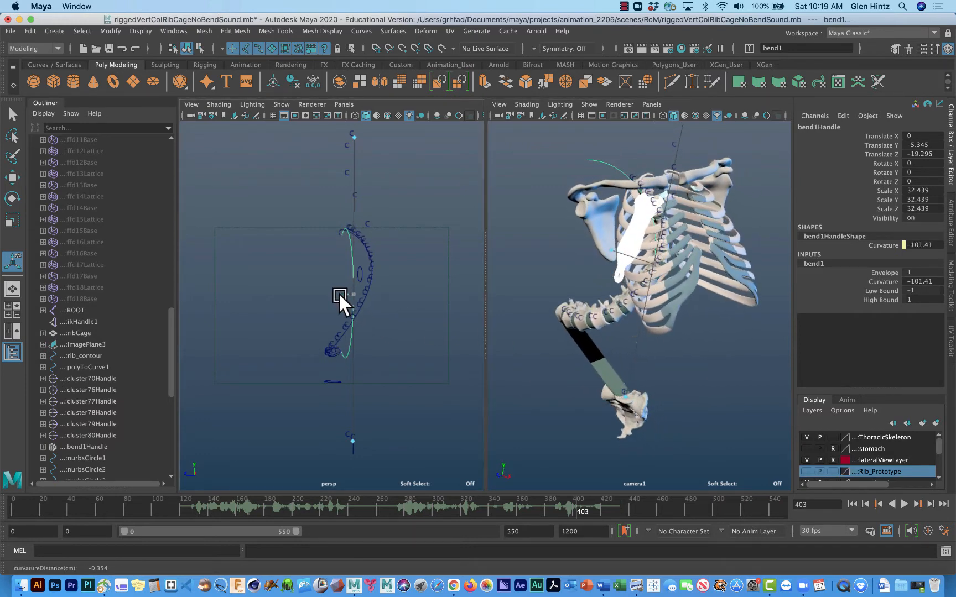
{"action": "key", "text": "ctrl+z"}
{"action": "key", "text": "ctrl+z"}
{"action": "key", "text": "ctrl+z"}
{"action": "key", "text": "ctrl+z"}
{"action": "key", "text": "ctrl+z"}
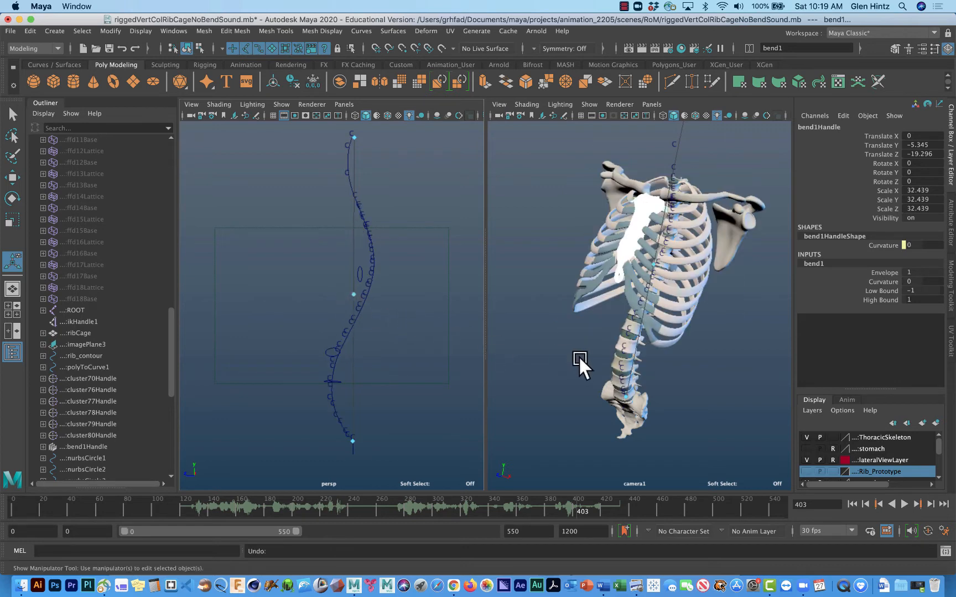
{"action": "left_click_drag", "start_coordinate": [590, 359], "coordinate": [501, 332], "text": "alt"}
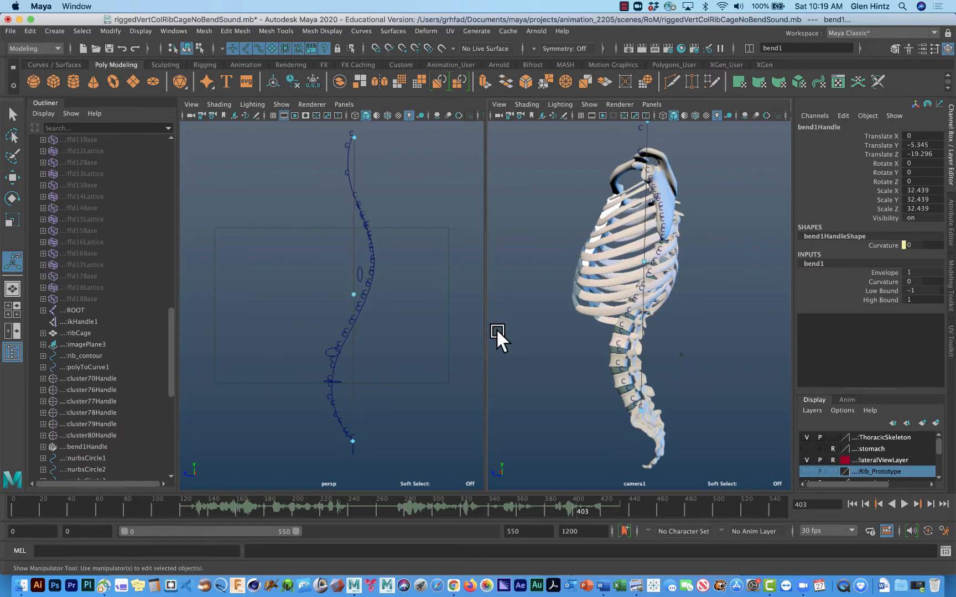
{"action": "right_click", "coordinate": [357, 370]}
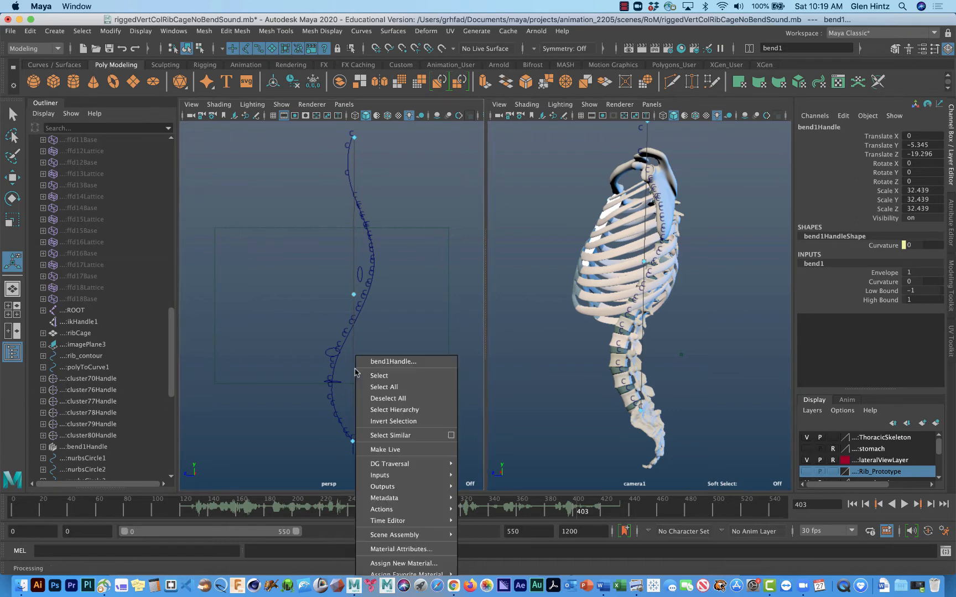
{"action": "left_click", "coordinate": [351, 267]}
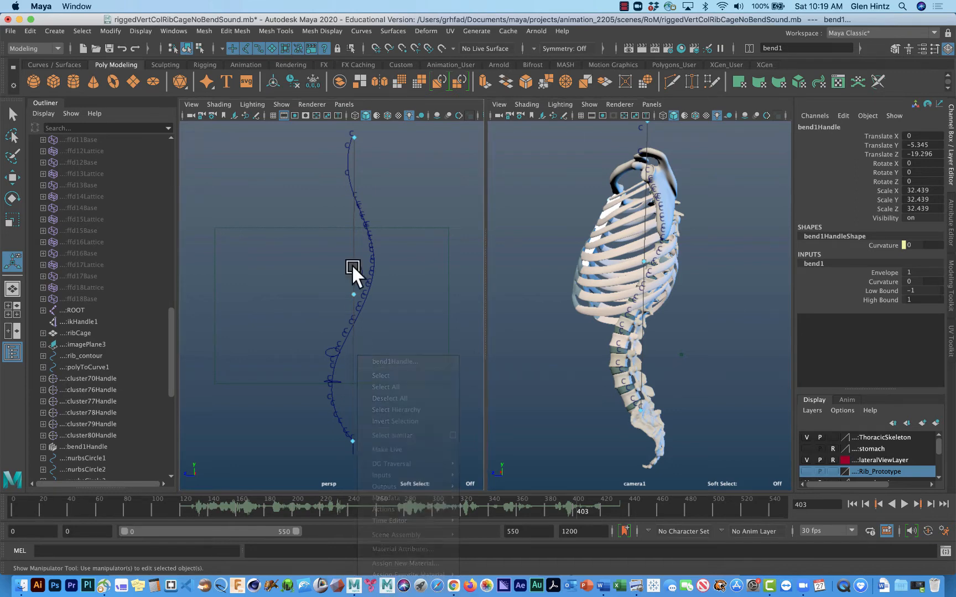
{"action": "right_click", "coordinate": [356, 245]}
{"action": "left_click", "coordinate": [350, 235]}
{"action": "left_click", "coordinate": [298, 252]}
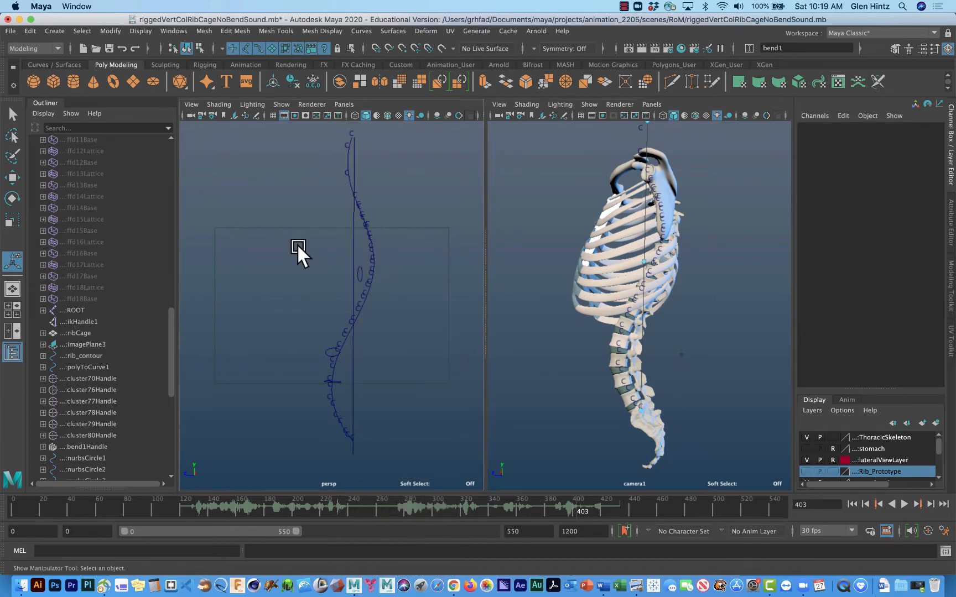
{"action": "right_click", "coordinate": [358, 252]}
{"action": "left_click", "coordinate": [349, 252]}
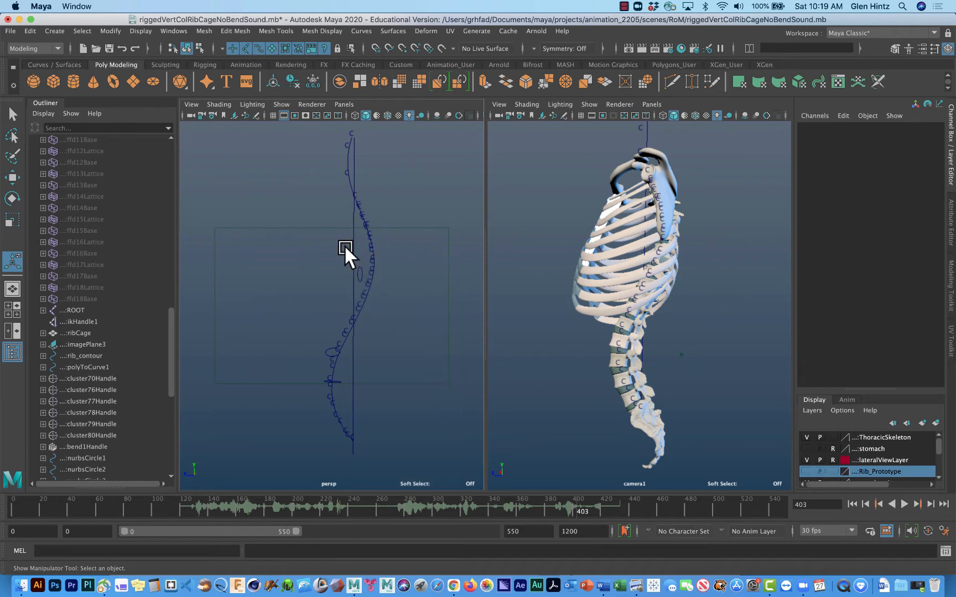
{"action": "mouse_move", "coordinate": [348, 249]}
{"action": "right_mouse_down"}
{"action": "mouse_move", "coordinate": [347, 227]}
{"action": "mouse_move", "coordinate": [351, 244]}
{"action": "right_mouse_up"}
{"action": "left_click", "coordinate": [351, 243]}
{"action": "right_click", "coordinate": [354, 250]}
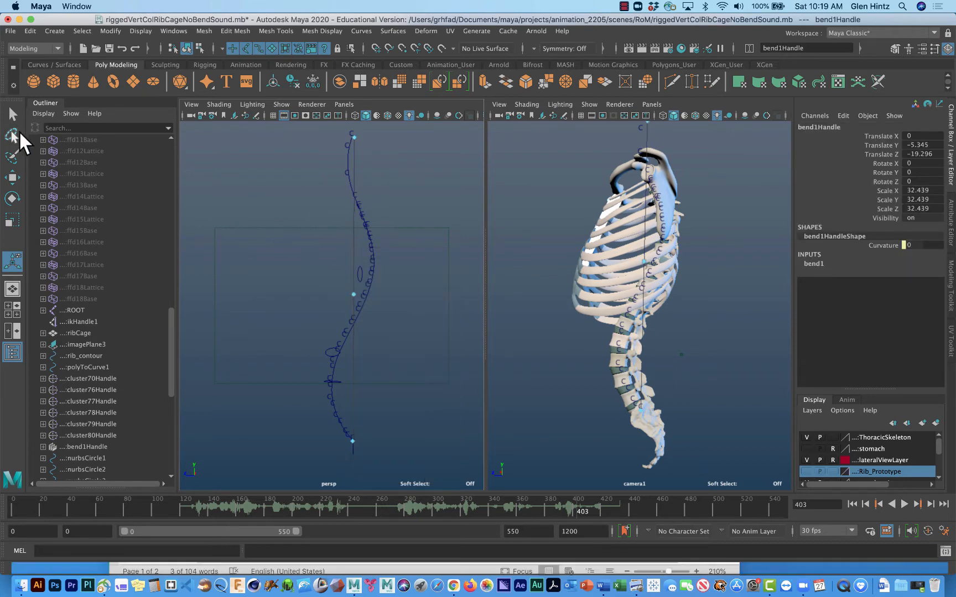
{"action": "left_click", "coordinate": [12, 116]}
{"action": "right_click", "coordinate": [354, 251]}
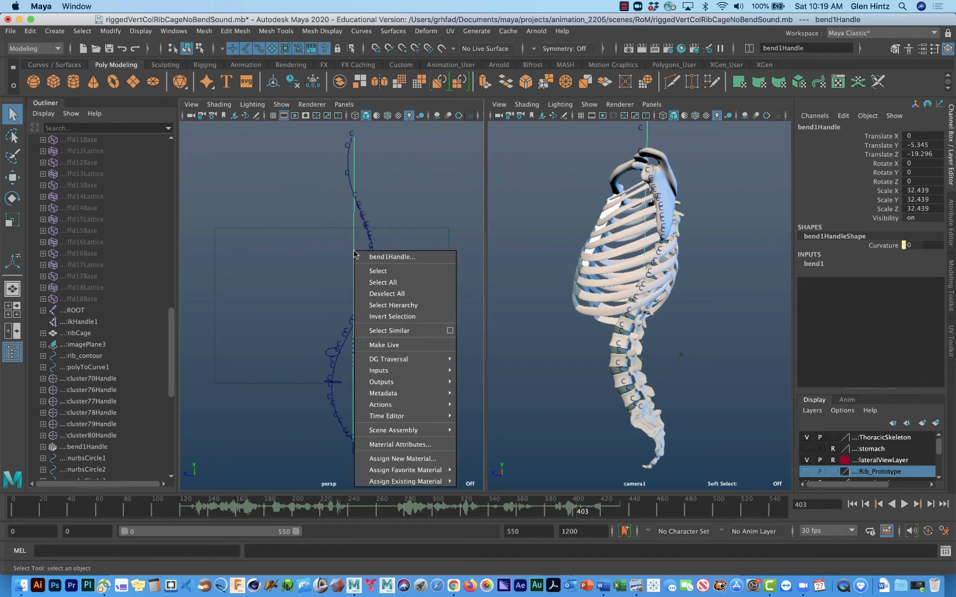
{"action": "left_click", "coordinate": [337, 245]}
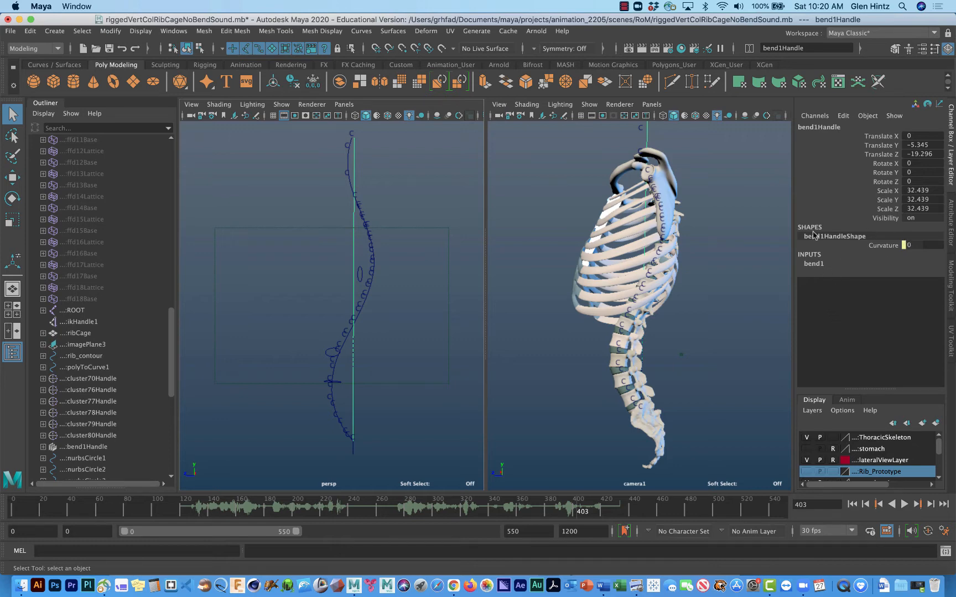
Rotate the bend handle about 90 degrees around Y, try a slight bend with its manipulator, and undo the bend.
{"action": "key", "text": "e"}
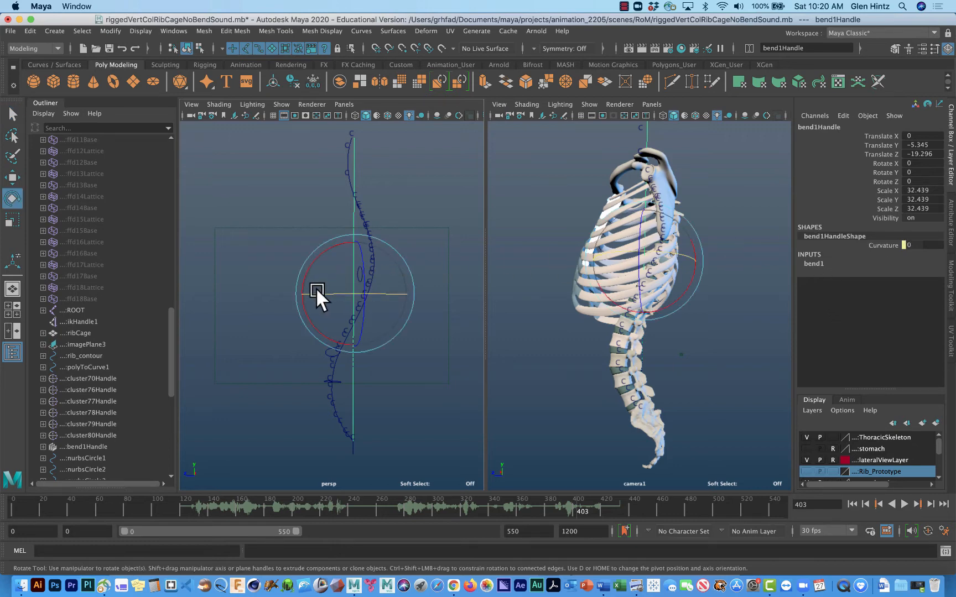
{"action": "left_click_drag", "start_coordinate": [315, 286], "coordinate": [346, 293]}
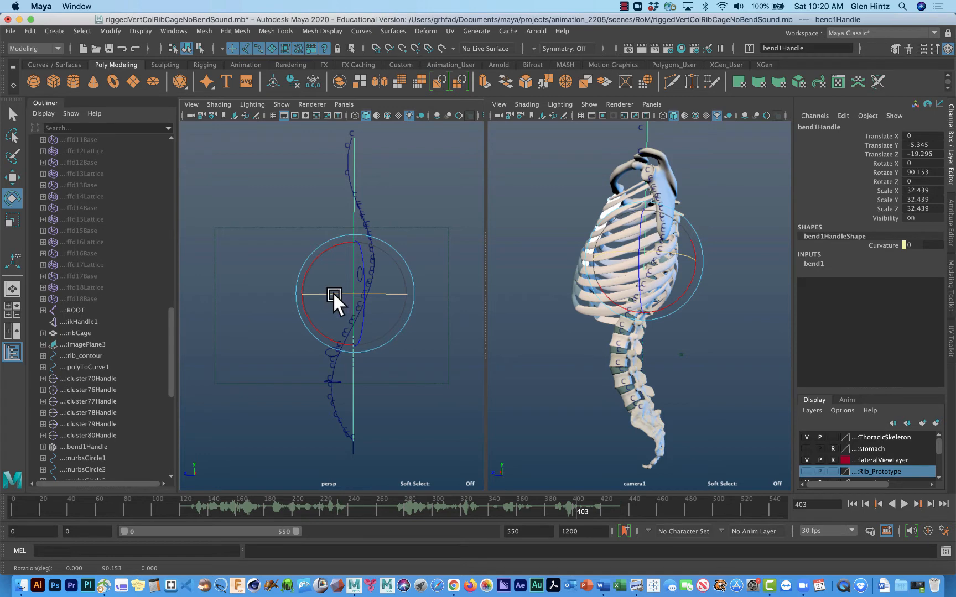
{"action": "key", "text": "t"}
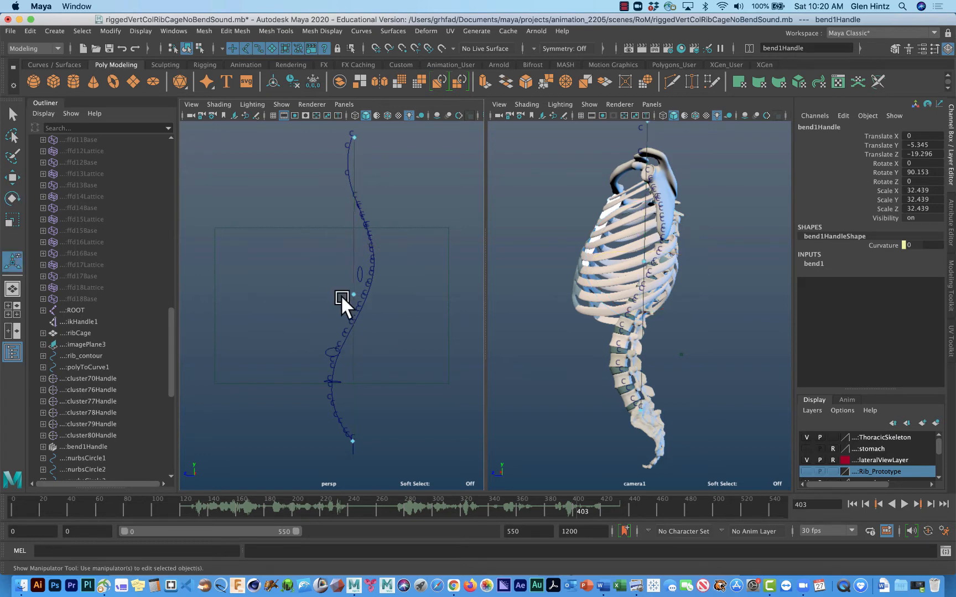
{"action": "mouse_move", "coordinate": [351, 294]}
{"action": "left_mouse_down"}
{"action": "mouse_move", "coordinate": [376, 293]}
{"action": "mouse_move", "coordinate": [344, 290]}
{"action": "mouse_move", "coordinate": [353, 291]}
{"action": "left_mouse_up"}
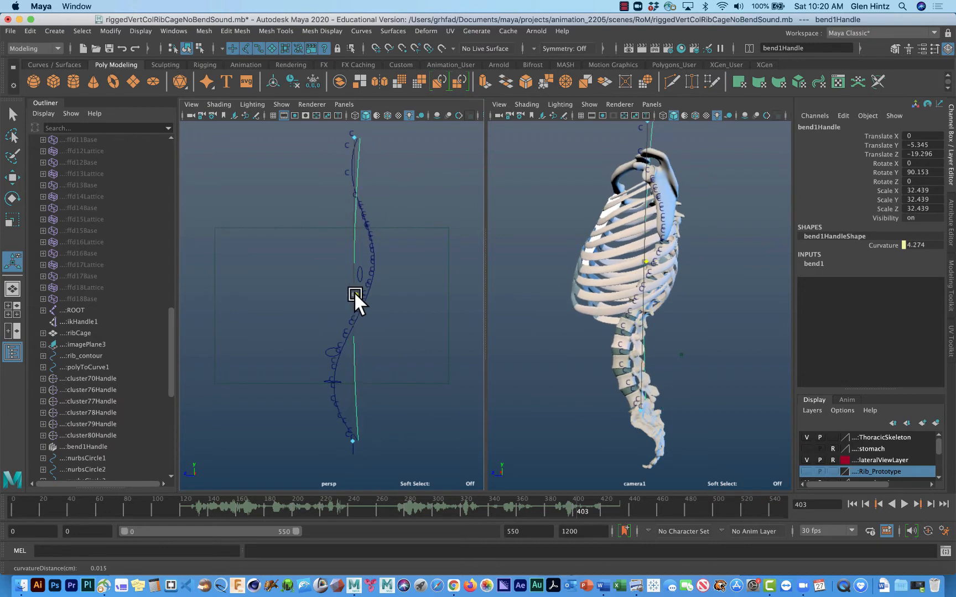
{"action": "key", "text": "ctrl+z"}
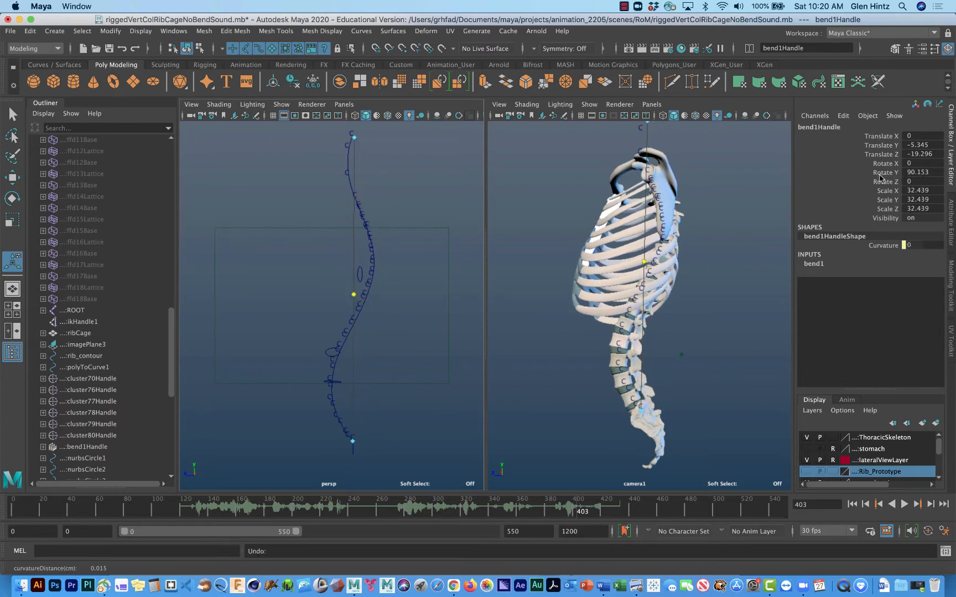
Set the bend handle's Rotate Y to 90.
{"action": "double_click", "coordinate": [936, 170]}
{"action": "type", "text": "90"}
{"action": "key", "text": "Return"}
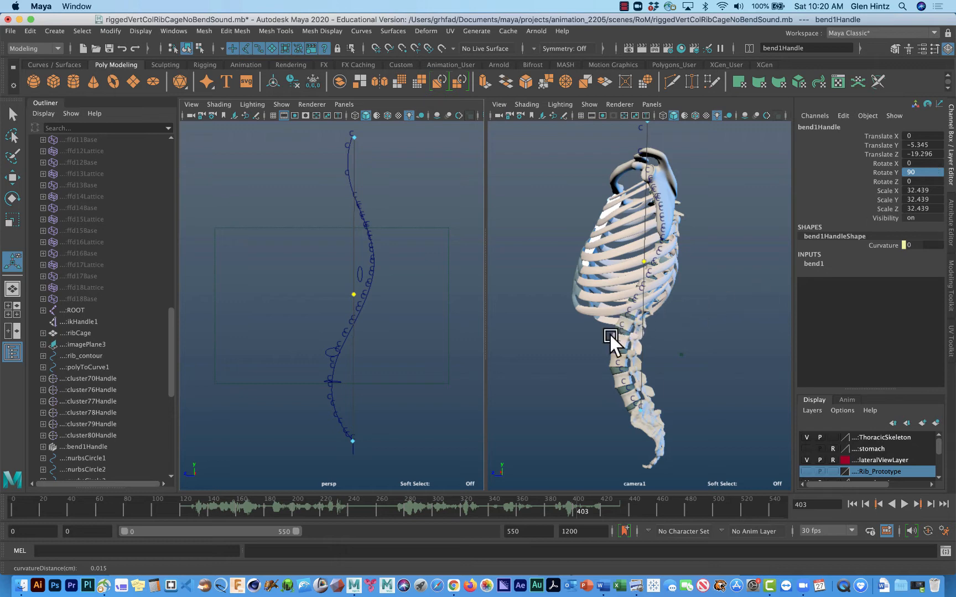
Move the bend handle down to the base of the spine curve, at about Translate Y -35.97 and Translate Z -16.16.
{"action": "key", "text": "w"}
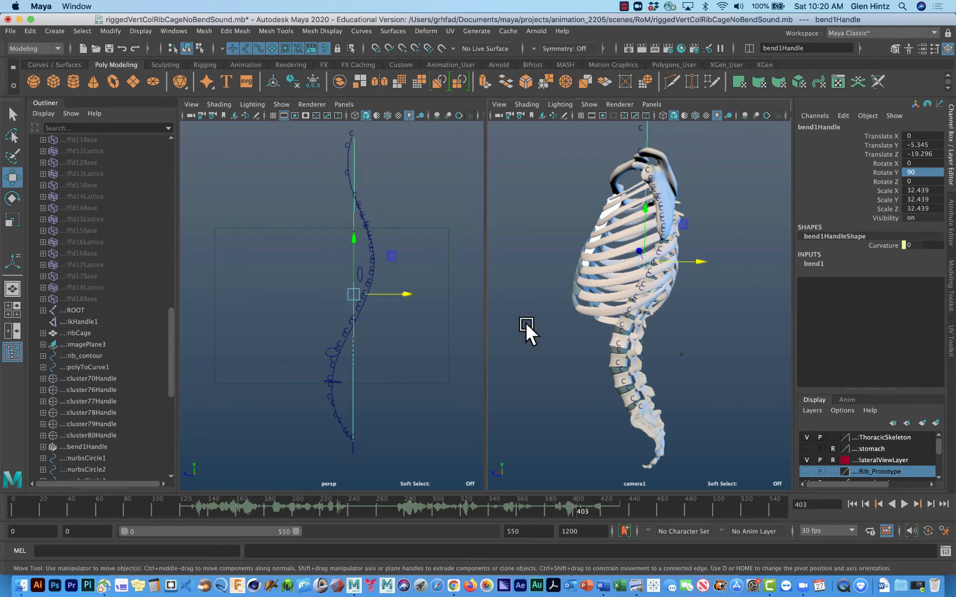
{"action": "left_click", "coordinate": [354, 235]}
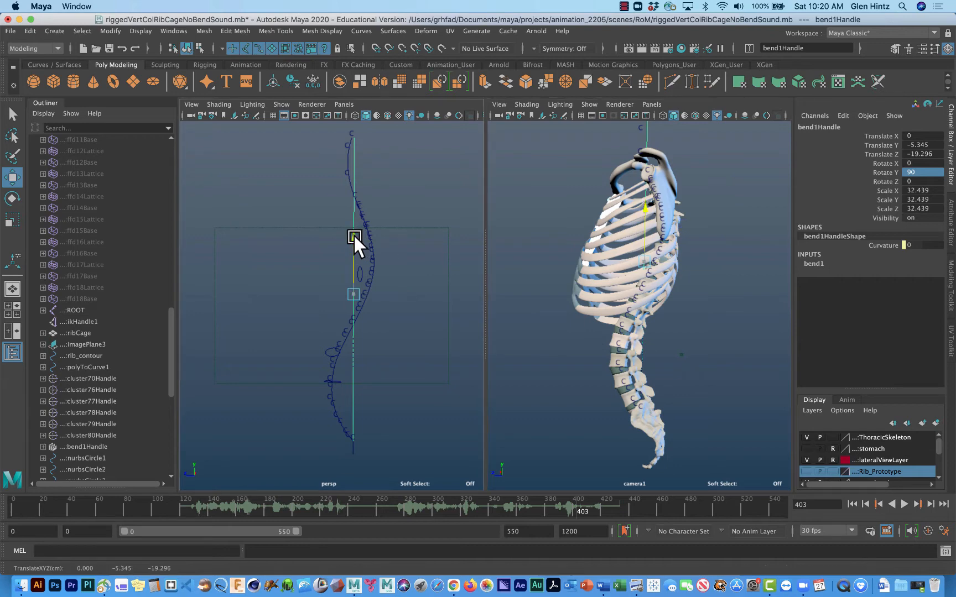
{"action": "left_click_drag", "start_coordinate": [353, 235], "coordinate": [349, 375]}
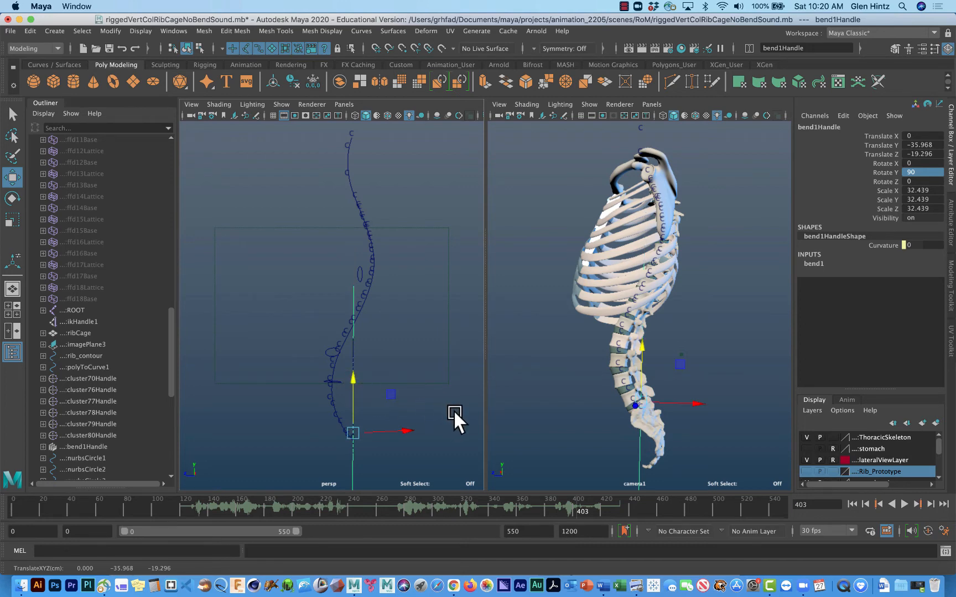
{"action": "middle_click_drag", "start_coordinate": [451, 403], "coordinate": [445, 304], "text": "alt"}
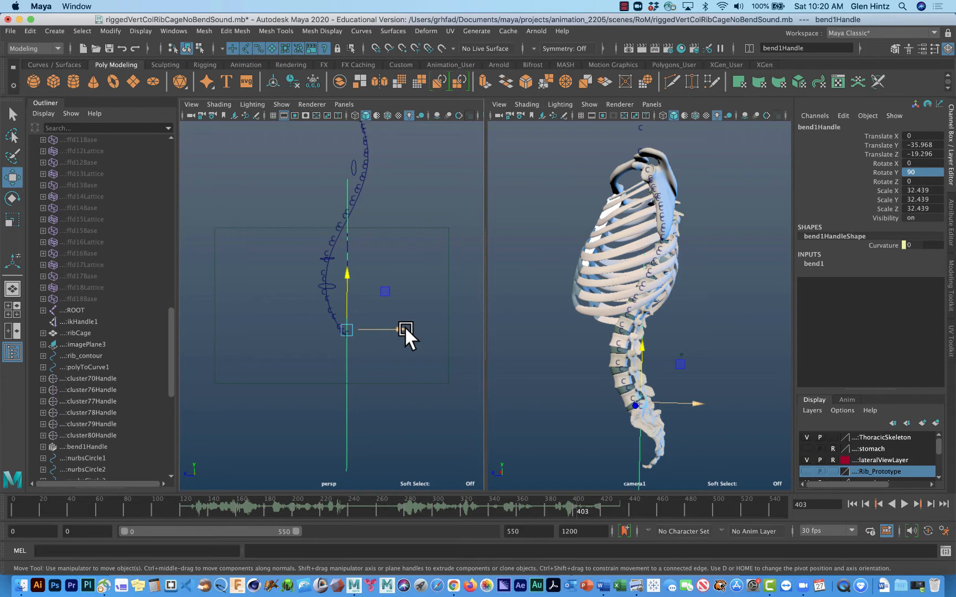
{"action": "left_click_drag", "start_coordinate": [404, 326], "coordinate": [391, 325]}
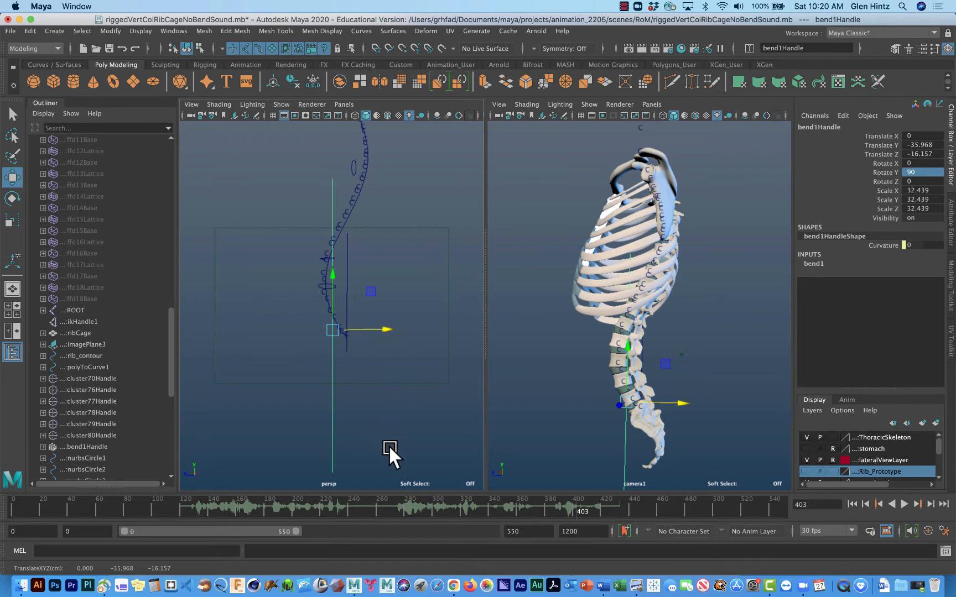
Shorten the lower end of the bend deformer with its manipulator and set its Low Bound to 0.
{"action": "key", "text": "t"}
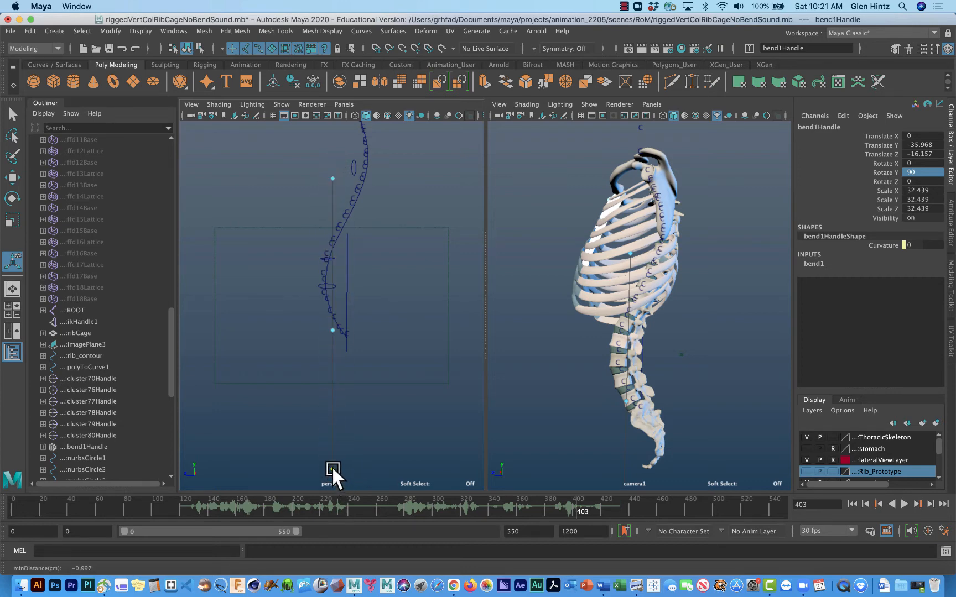
{"action": "left_click_drag", "start_coordinate": [329, 433], "coordinate": [328, 345]}
{"action": "left_click", "coordinate": [814, 264]}
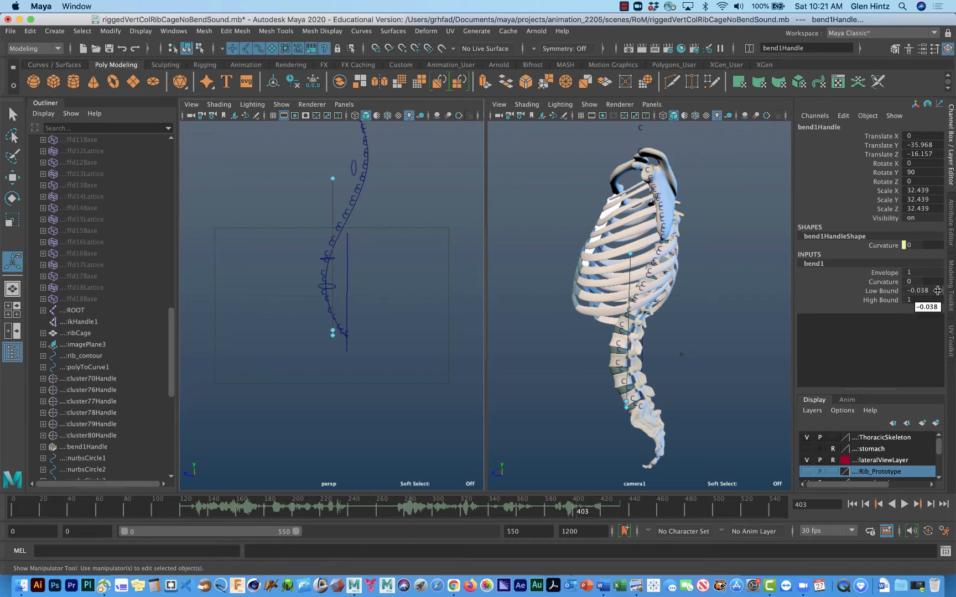
{"action": "double_click", "coordinate": [929, 291]}
{"action": "type", "text": "-0.00"}
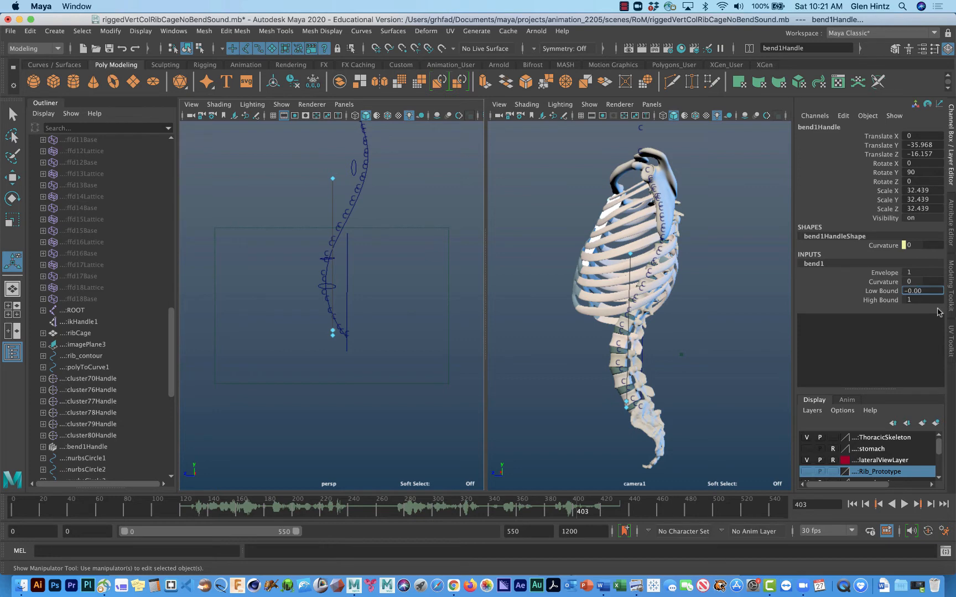
{"action": "key", "text": "Return"}
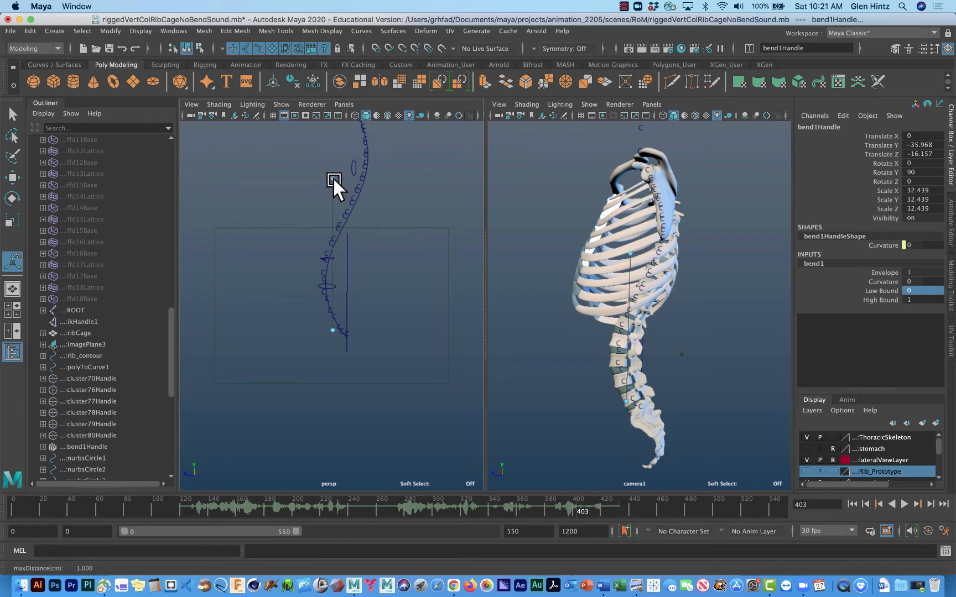
Lower the bend deformer's High Bound to about 0.37 with the manipulator's upper point.
{"action": "left_click_drag", "start_coordinate": [333, 179], "coordinate": [320, 268]}
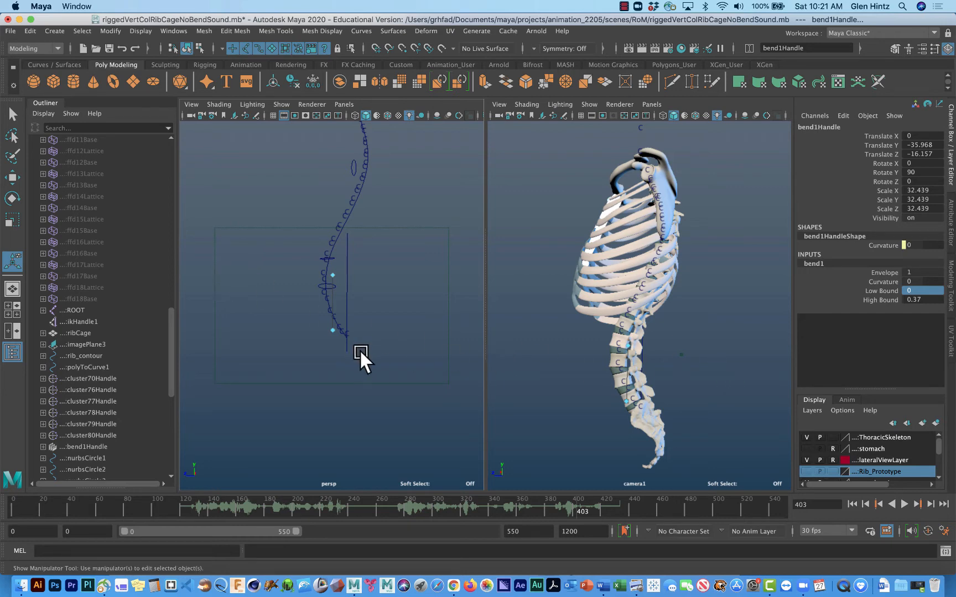
{"action": "left_click", "coordinate": [332, 330]}
{"action": "left_click", "coordinate": [335, 330]}
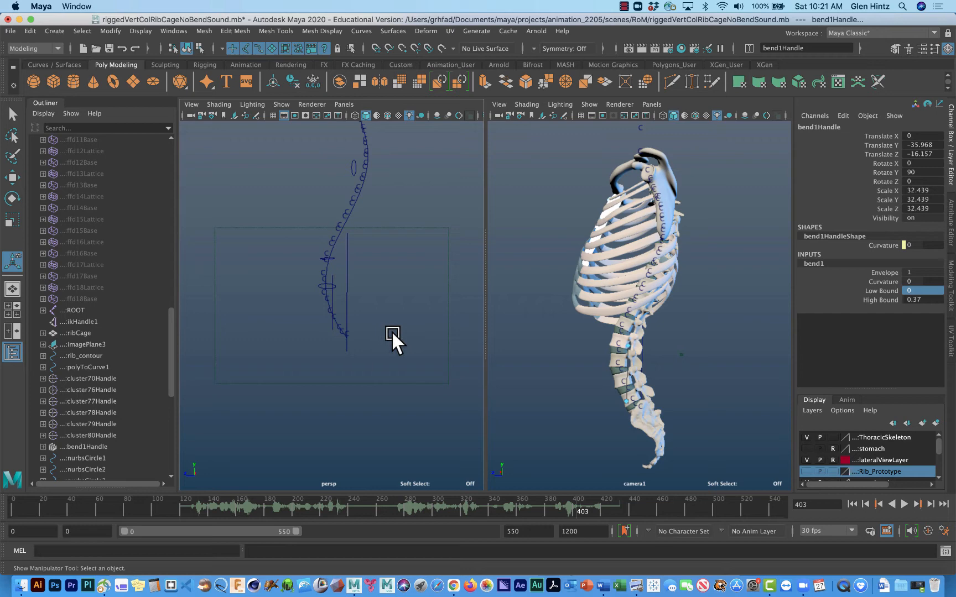
{"action": "left_click", "coordinate": [332, 330]}
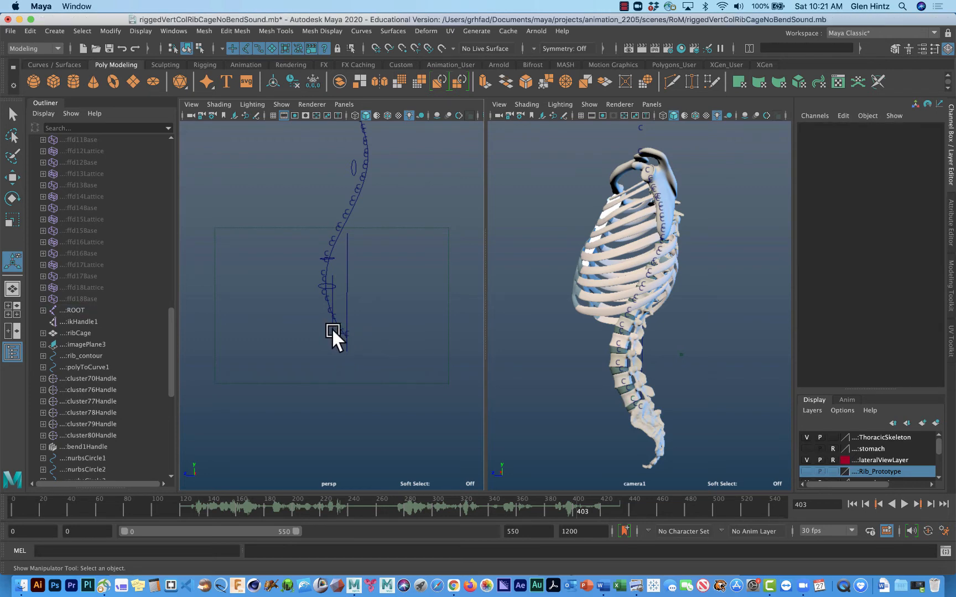
Reselect the bend handle and set the bend deformer's Low Bound to -0.03.
{"action": "left_click", "coordinate": [331, 276]}
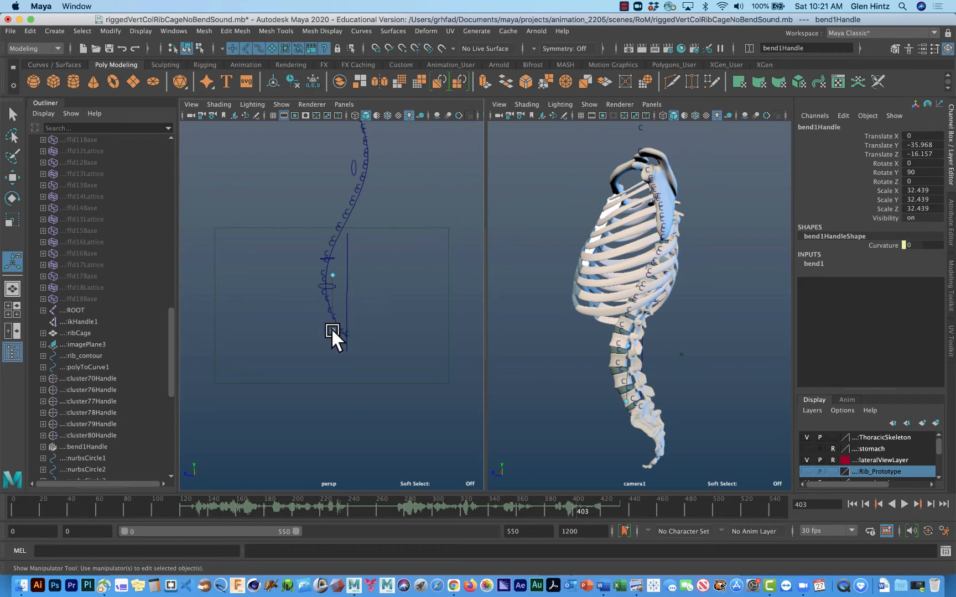
{"action": "left_click", "coordinate": [810, 266]}
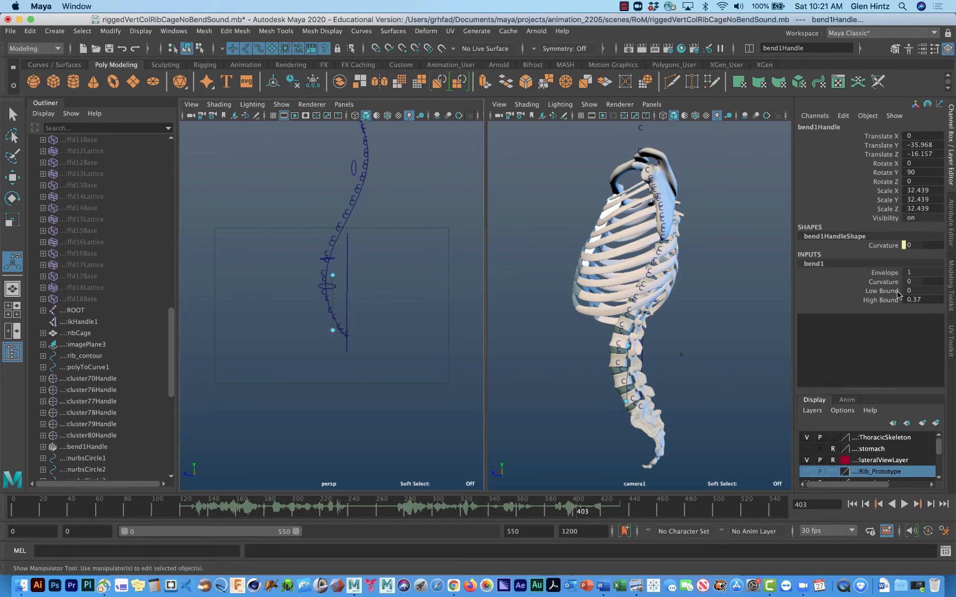
{"action": "left_click", "coordinate": [890, 291]}
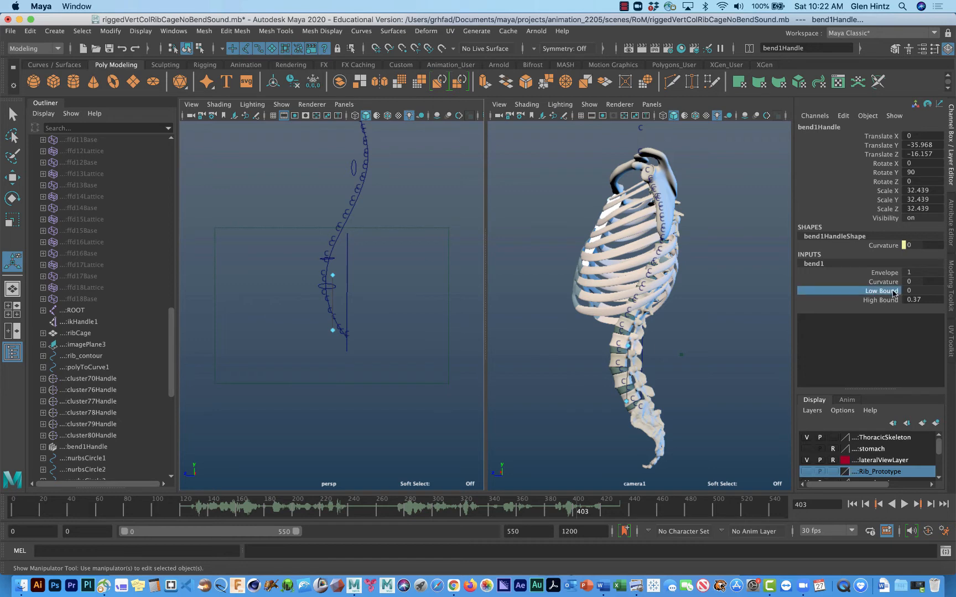
{"action": "left_click", "coordinate": [926, 291]}
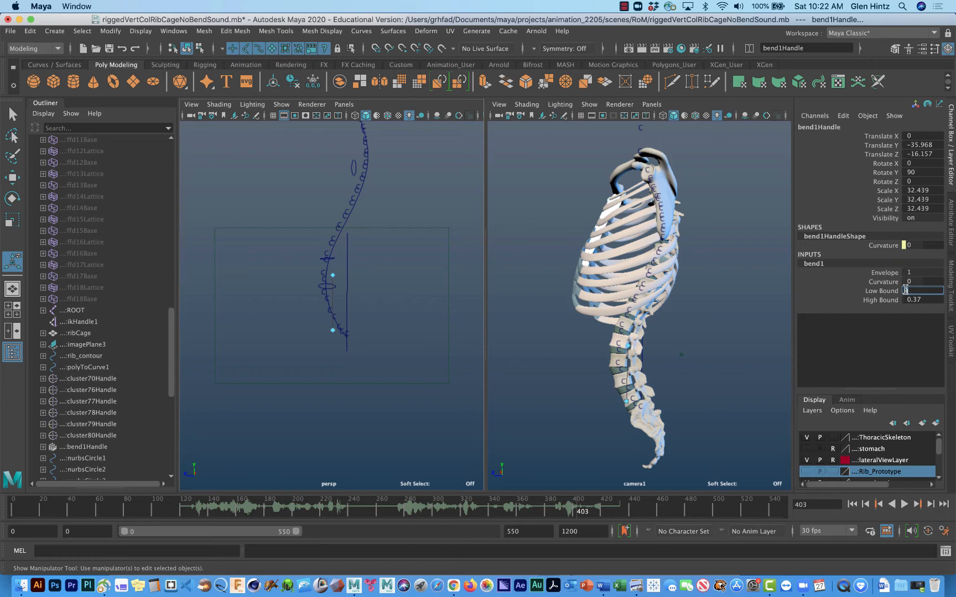
{"action": "type", "text": ".03"}
{"action": "key", "text": "Return"}
{"action": "double_click", "coordinate": [916, 291]}
{"action": "type", "text": "-0.03"}
{"action": "key", "text": "Return"}
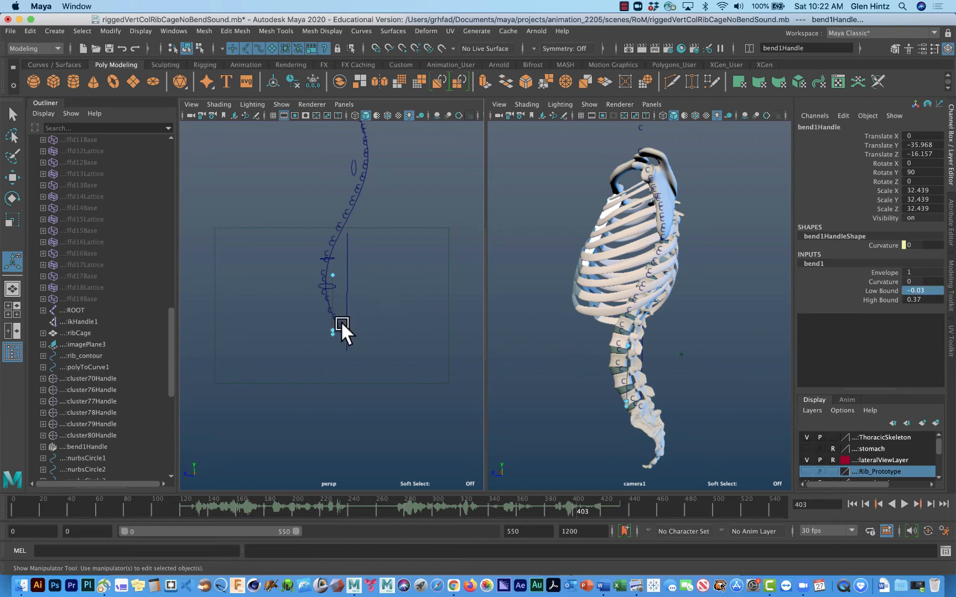
Bend the spine forward with the manipulator to a curvature of about -323 and a low bound of about -0.064, and deselect the handle.
{"action": "left_click_drag", "start_coordinate": [331, 328], "coordinate": [151, 538]}
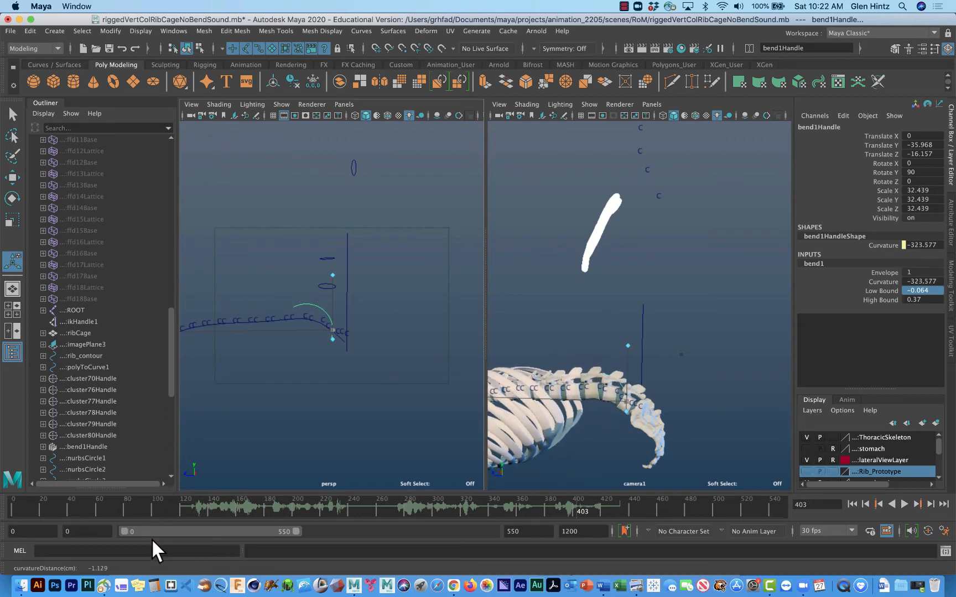
{"action": "middle_click_drag", "start_coordinate": [490, 459], "coordinate": [535, 351], "text": "alt"}
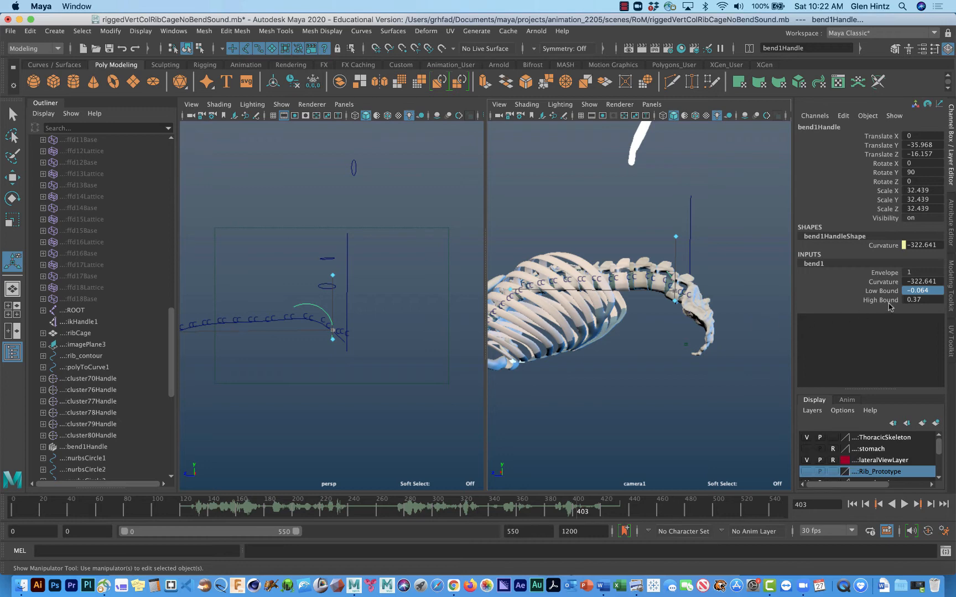
{"action": "right_click", "coordinate": [700, 393]}
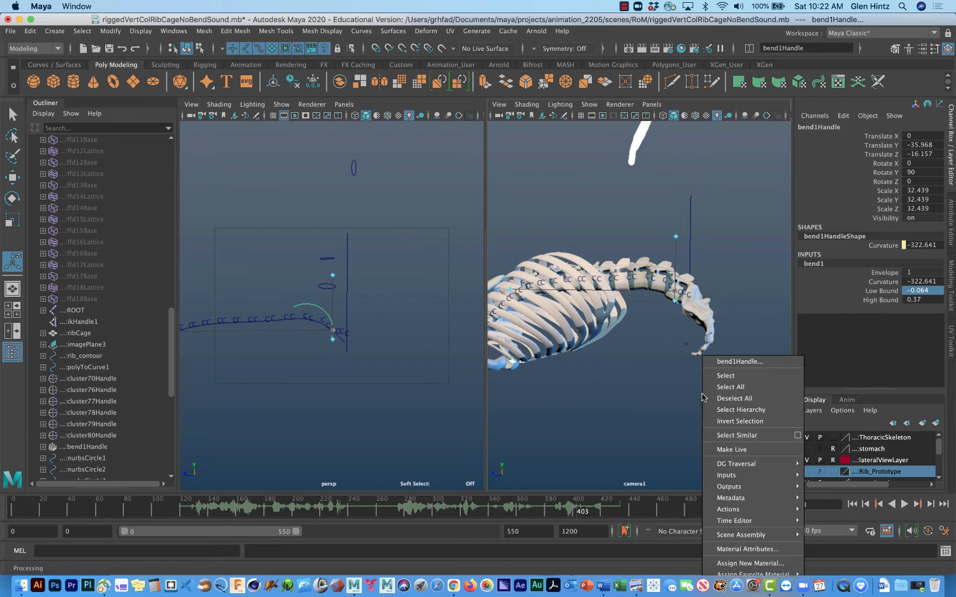
{"action": "left_click", "coordinate": [666, 385]}
{"action": "middle_click_drag", "start_coordinate": [666, 386], "coordinate": [663, 423], "text": "alt"}
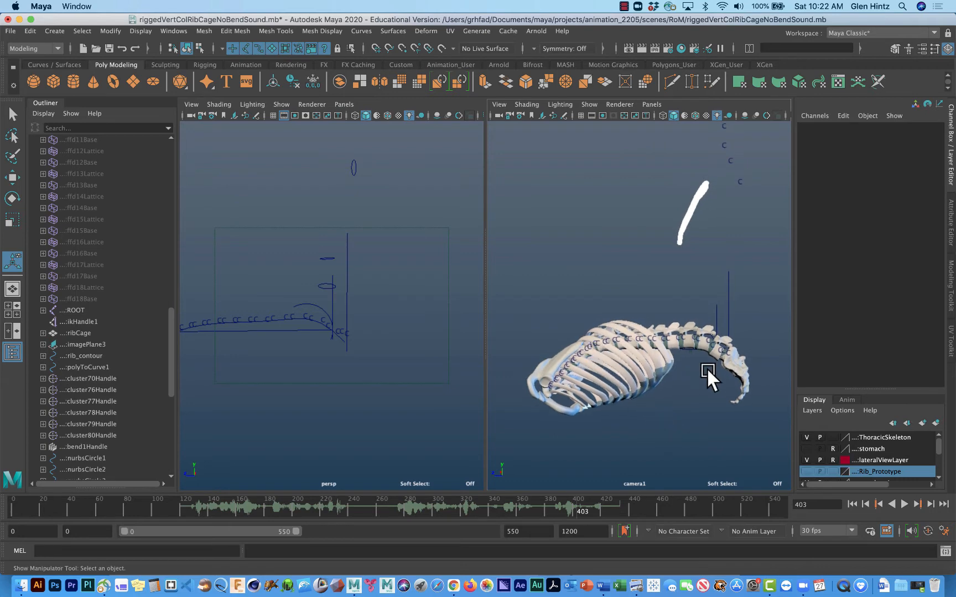
Bend the spine forward to a curvature of about -413 and move the bend handle to Translate Y -37.508, Translate Z -14.26.
{"action": "left_click", "coordinate": [332, 308]}
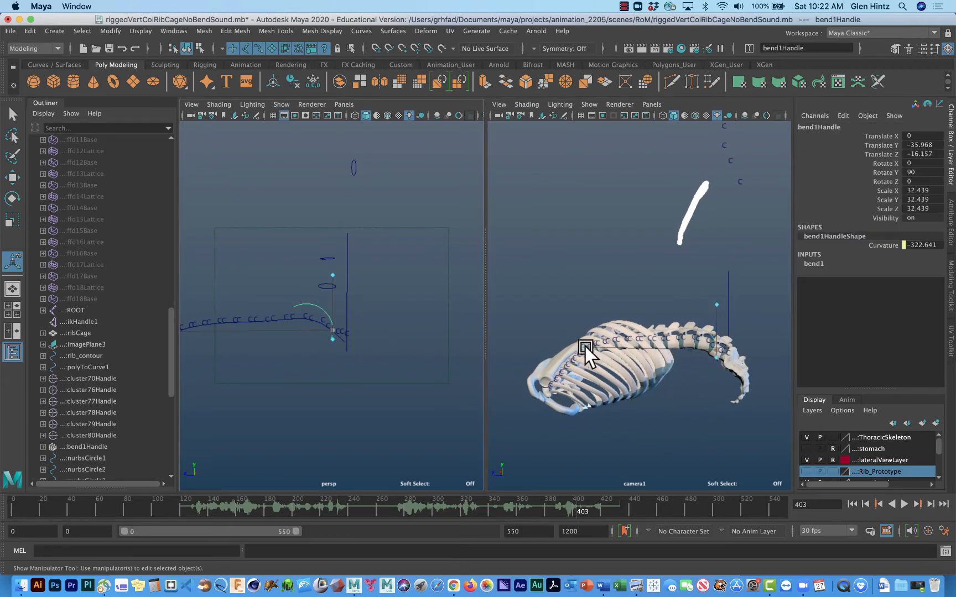
{"action": "left_click_drag", "start_coordinate": [581, 347], "coordinate": [542, 344]}
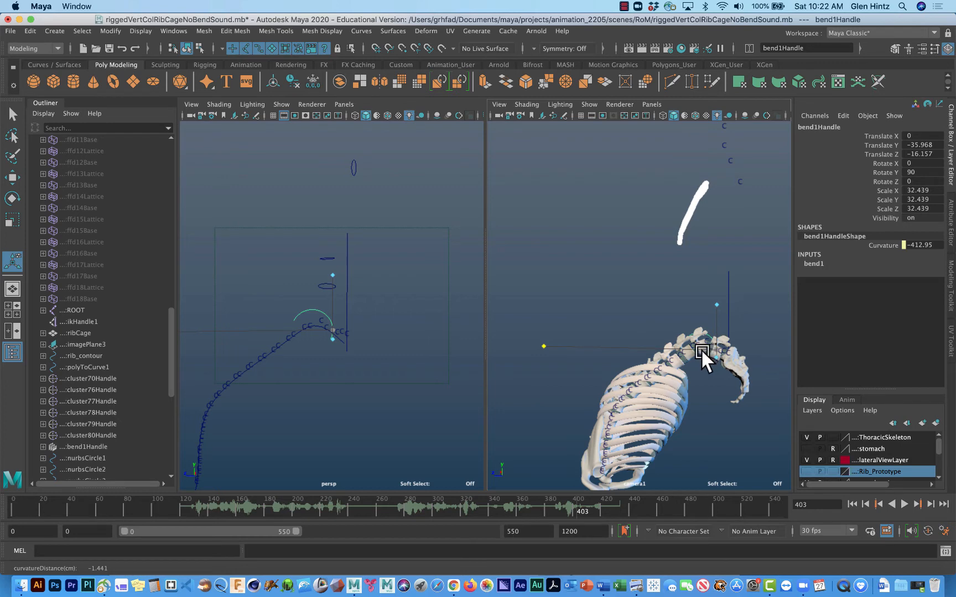
{"action": "key", "text": "w"}
{"action": "left_click_drag", "start_coordinate": [717, 298], "coordinate": [711, 299]}
{"action": "left_click_drag", "start_coordinate": [769, 358], "coordinate": [762, 352]}
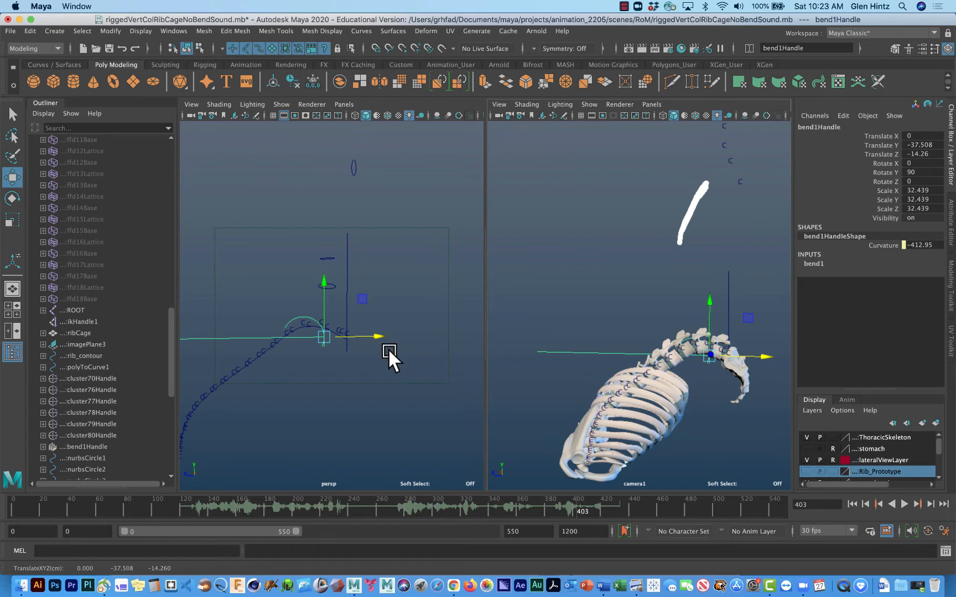
Raise the bend deformer's High Bound to about 0.431 and slightly shorten its lower end.
{"action": "key", "text": "t"}
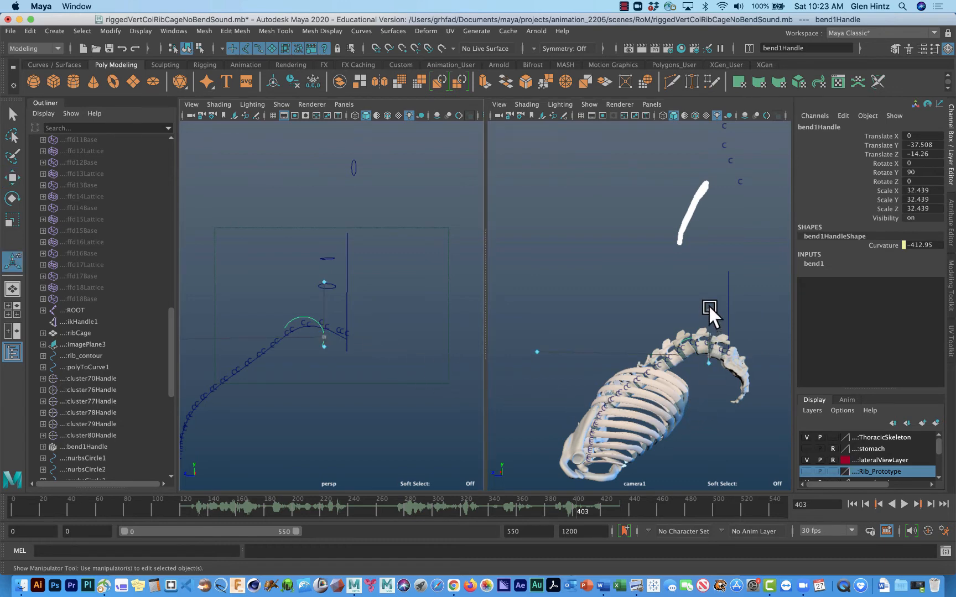
{"action": "left_click_drag", "start_coordinate": [707, 304], "coordinate": [707, 297]}
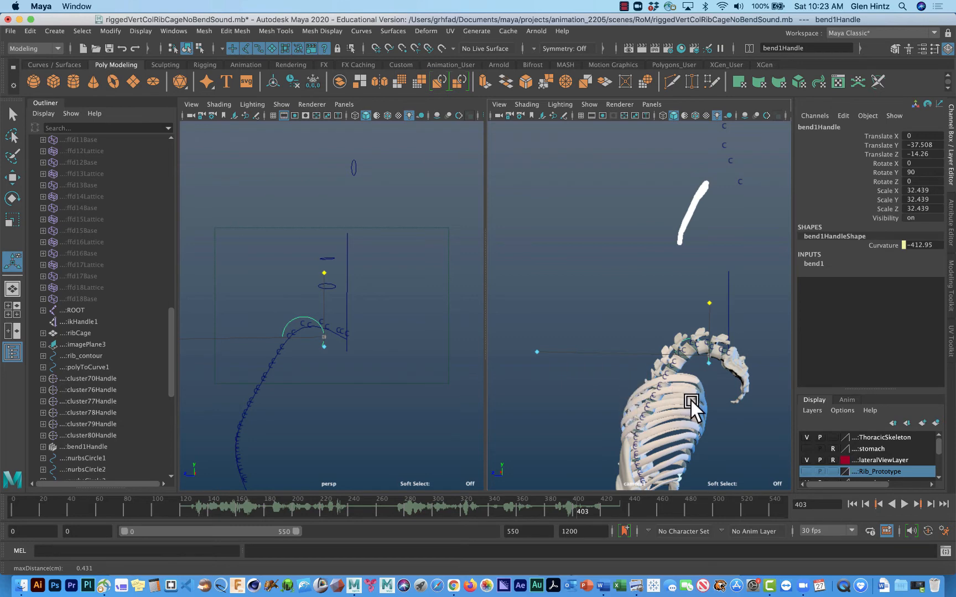
{"action": "middle_click_drag", "start_coordinate": [686, 401], "coordinate": [668, 311], "text": "alt"}
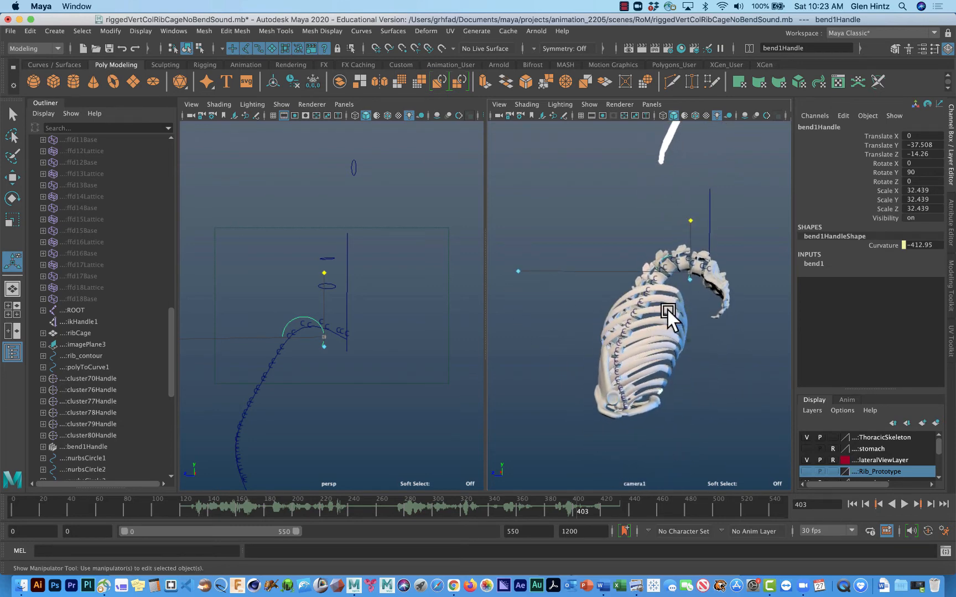
{"action": "left_click", "coordinate": [691, 274]}
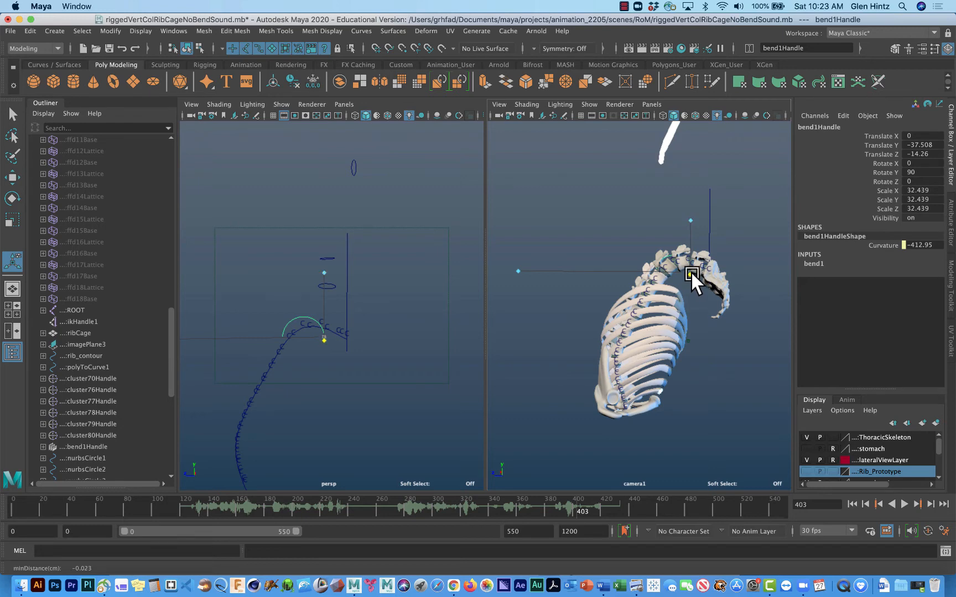
{"action": "left_click_drag", "start_coordinate": [690, 271], "coordinate": [691, 276]}
Balance the forward bend with a High Bound of about 0.491 and a curvature of about -384.6.
{"action": "left_click_drag", "start_coordinate": [522, 271], "coordinate": [519, 270]}
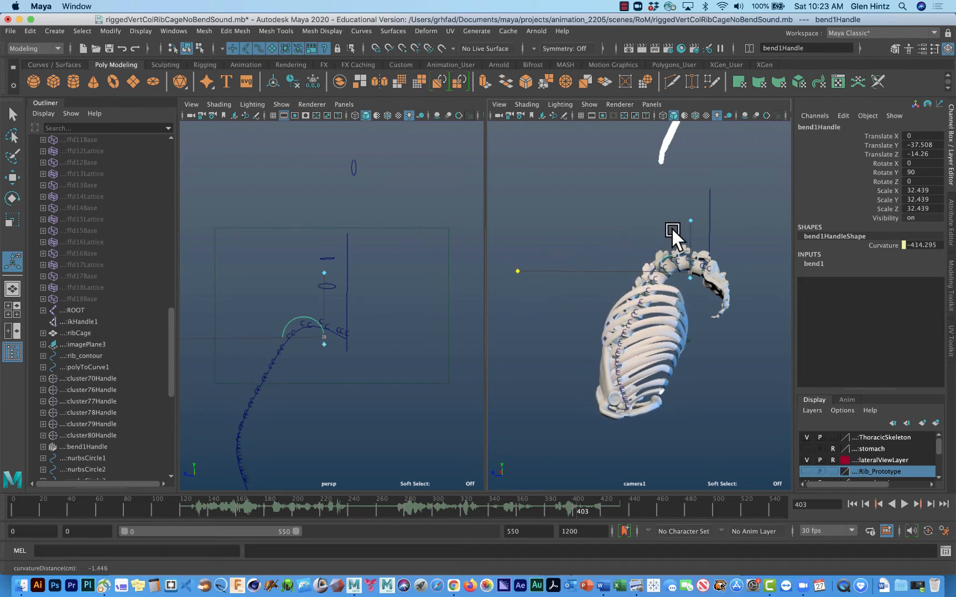
{"action": "left_click_drag", "start_coordinate": [691, 220], "coordinate": [691, 215]}
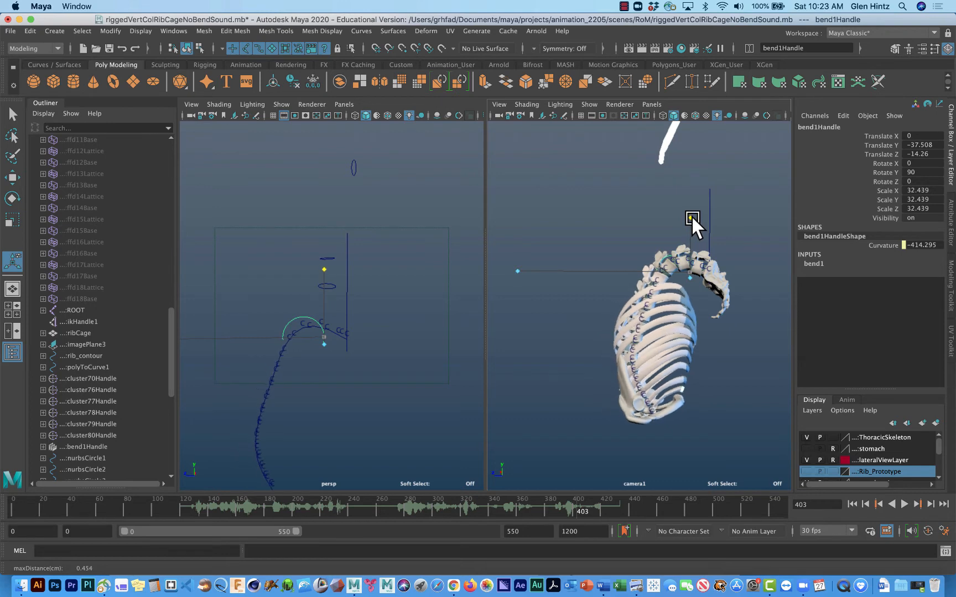
{"action": "left_click_drag", "start_coordinate": [520, 268], "coordinate": [517, 269]}
{"action": "left_click_drag", "start_coordinate": [692, 217], "coordinate": [692, 213]}
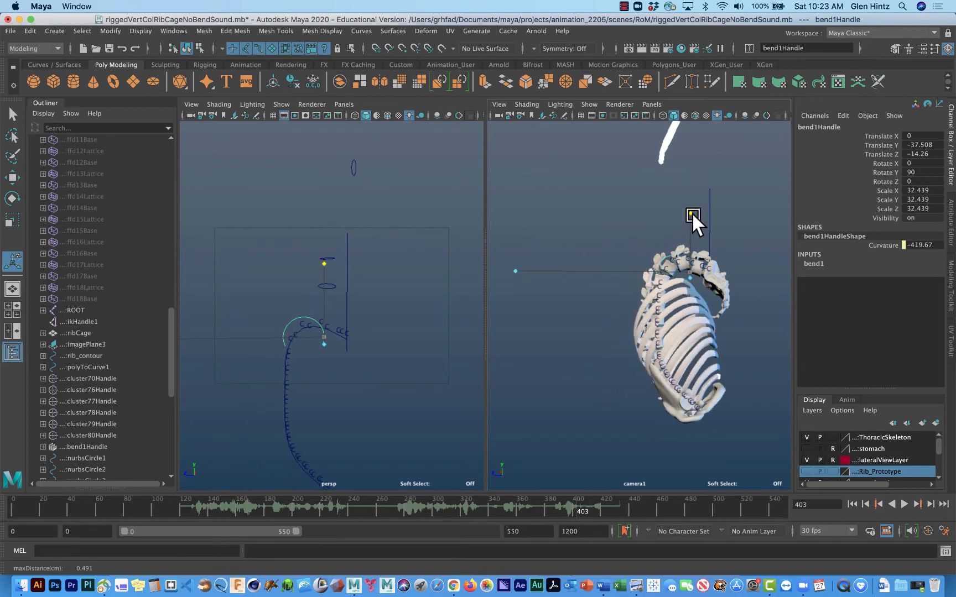
{"action": "left_click_drag", "start_coordinate": [514, 270], "coordinate": [530, 270]}
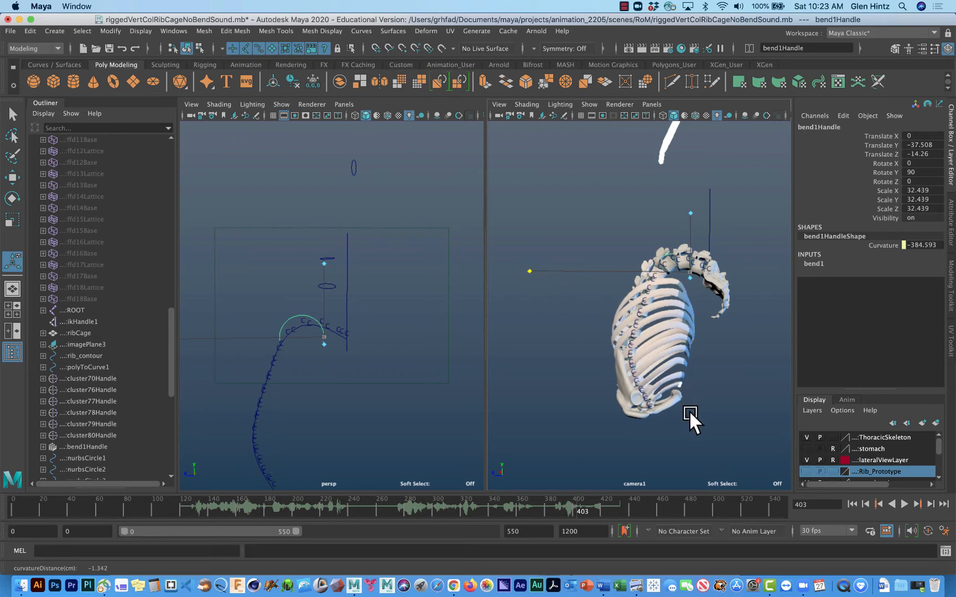
Fine-tune the bend to a High Bound of 0.498, a Low Bound of -0.097 and a curvature of about -385.7.
{"action": "right_click_drag", "start_coordinate": [689, 412], "coordinate": [844, 424], "text": "alt"}
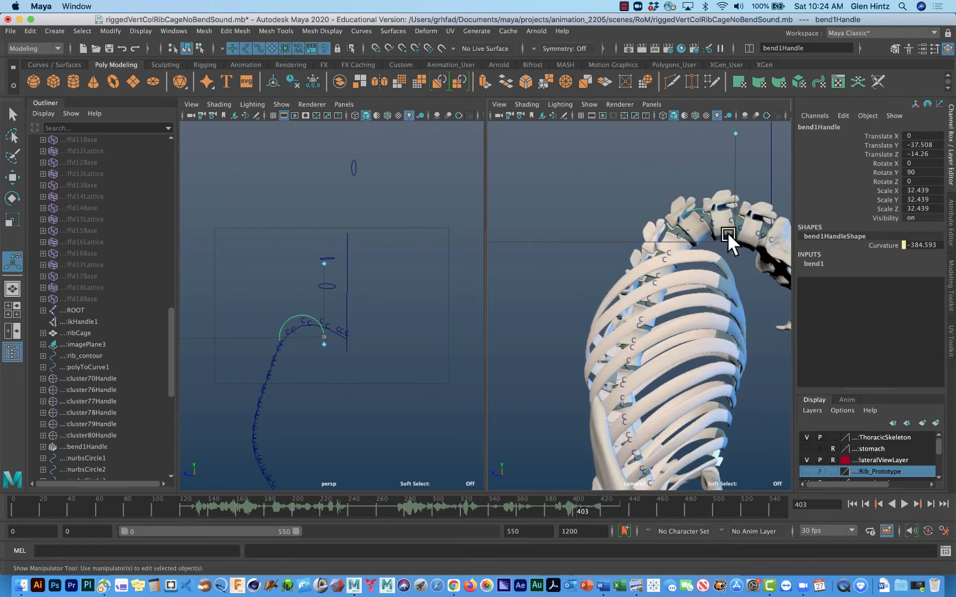
{"action": "left_click_drag", "start_coordinate": [734, 132], "coordinate": [735, 131]}
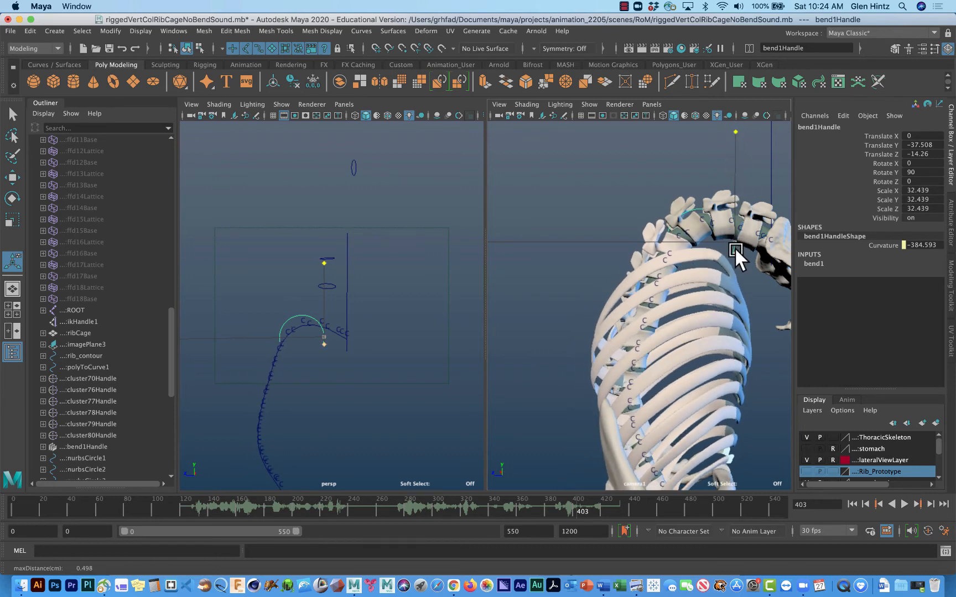
{"action": "left_click_drag", "start_coordinate": [734, 249], "coordinate": [734, 261]}
{"action": "right_click_drag", "start_coordinate": [695, 274], "coordinate": [586, 257], "text": "alt"}
{"action": "left_click_drag", "start_coordinate": [503, 258], "coordinate": [504, 258]}
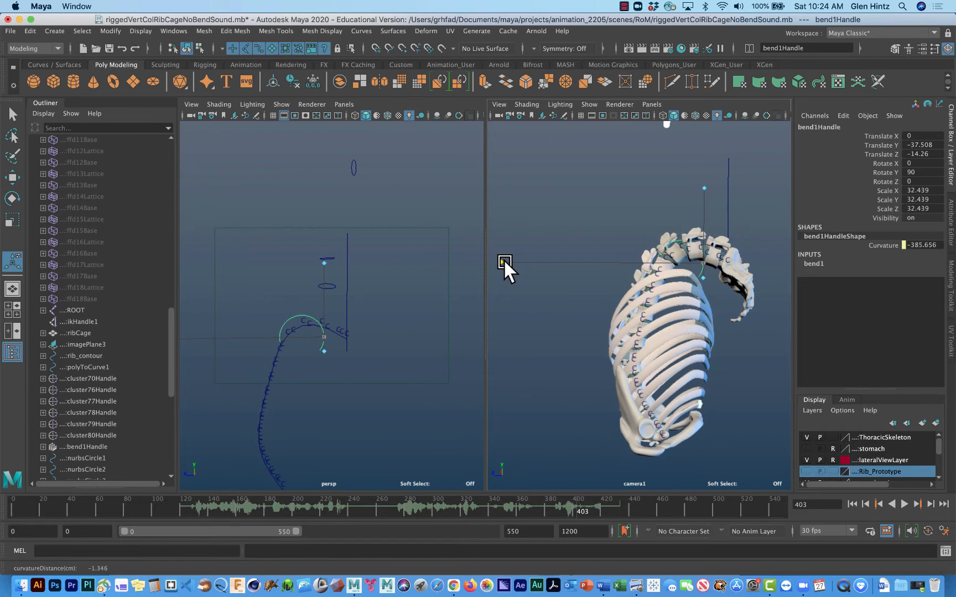
Lower the bend handle to Translate Y -39.11 and return to the deformer manipulator.
{"action": "key", "text": "w"}
{"action": "left_click_drag", "start_coordinate": [706, 201], "coordinate": [702, 209]}
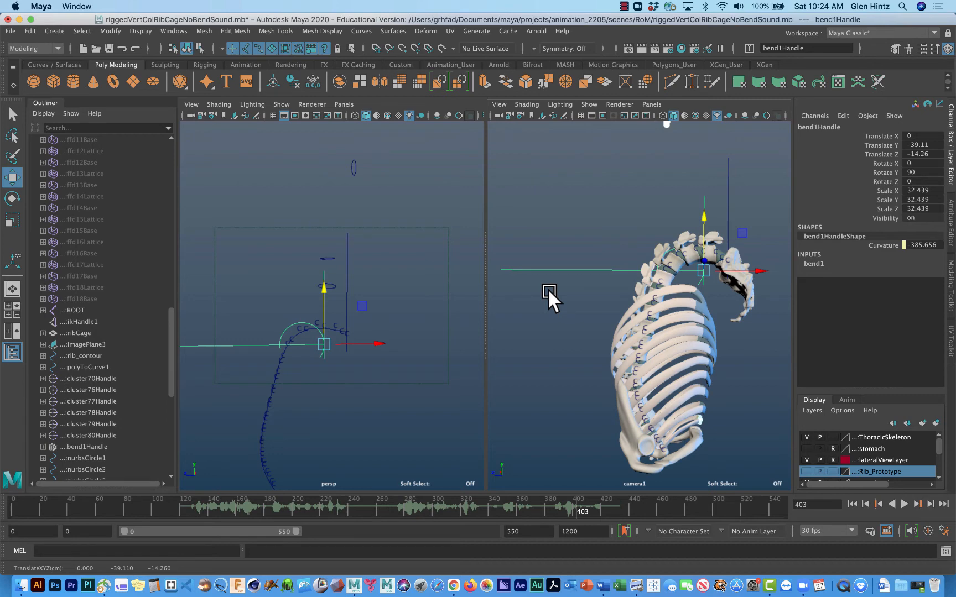
{"action": "key", "text": "t"}
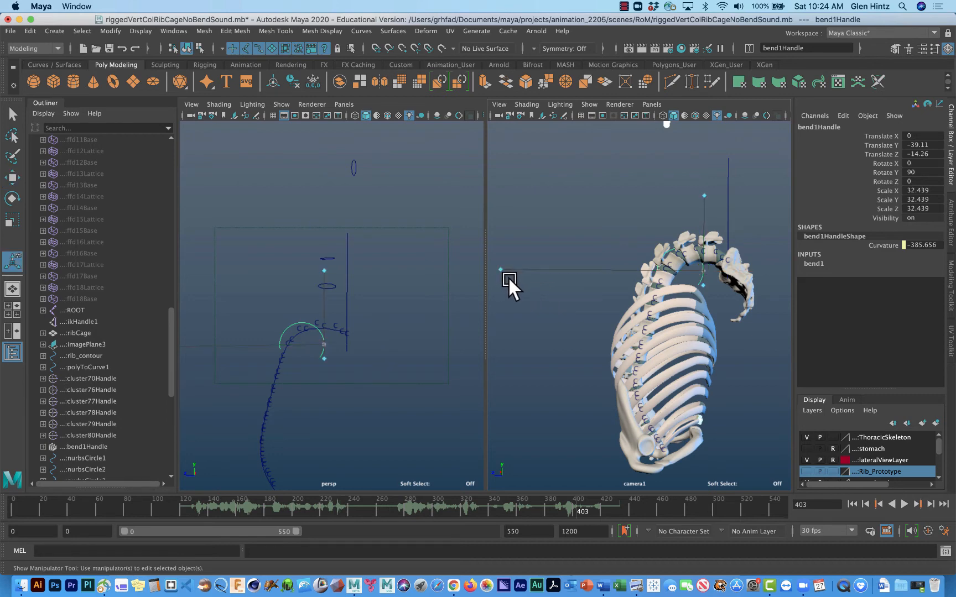
Straighten the spine by expanding the bend1 inputs and setting Curvature to 0.
{"action": "left_click_drag", "start_coordinate": [501, 270], "coordinate": [760, 290]}
{"action": "left_click", "coordinate": [813, 264]}
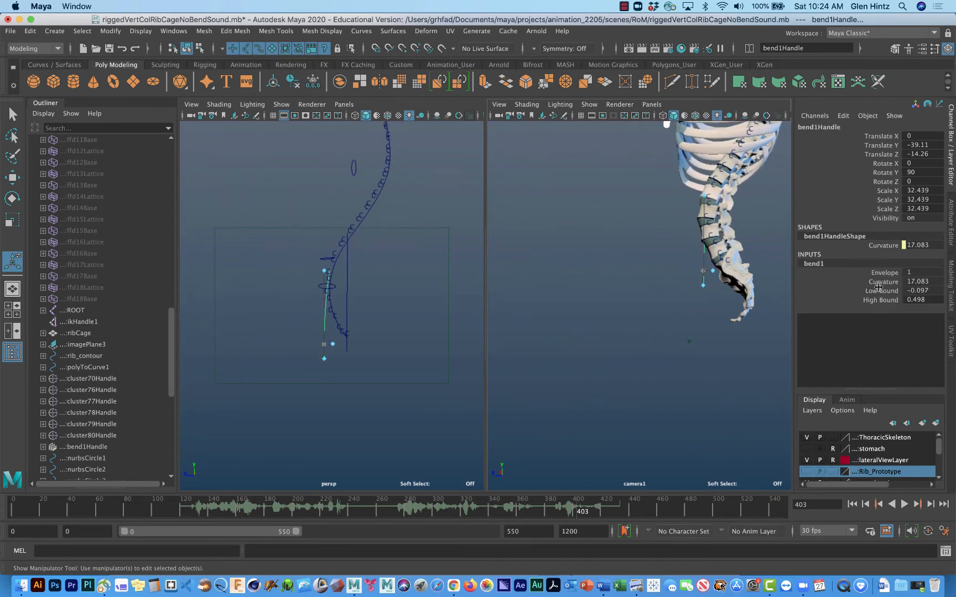
{"action": "left_click", "coordinate": [934, 282]}
{"action": "type", "text": "0"}
{"action": "key", "text": "Return"}
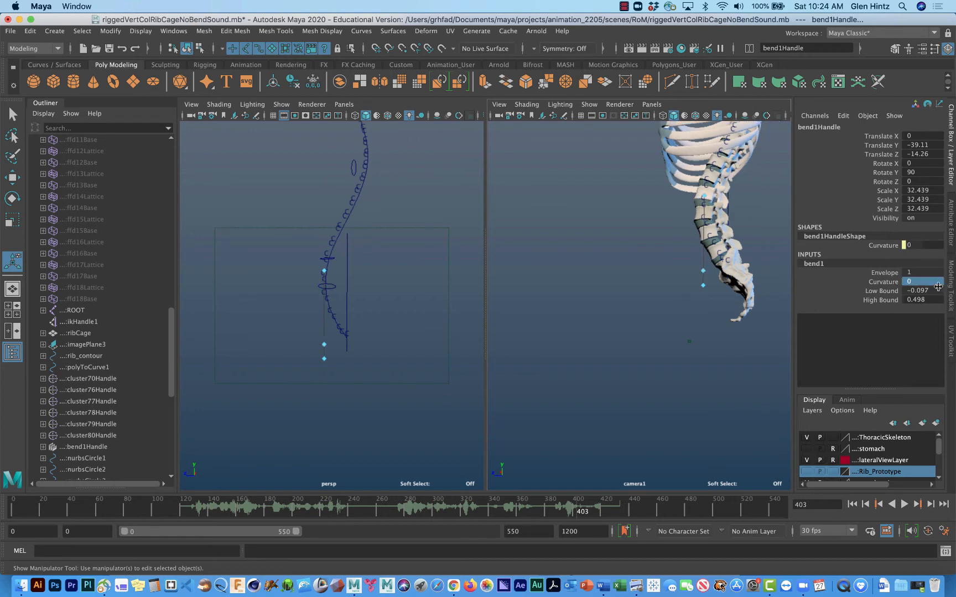
Bend the straightened spine fully forward to a bend1 curvature of about -383.23.
{"action": "left_click", "coordinate": [929, 281]}
{"action": "middle_click_drag", "start_coordinate": [702, 271], "coordinate": [503, 309]}
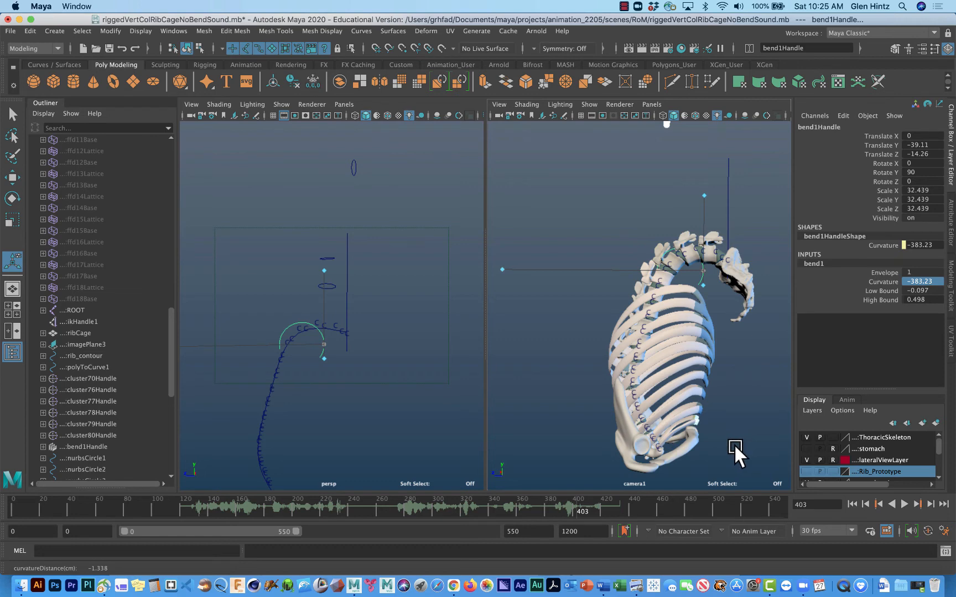
{"action": "right_click_drag", "start_coordinate": [734, 445], "coordinate": [700, 383], "text": "alt"}
{"action": "middle_click_drag", "start_coordinate": [700, 381], "coordinate": [662, 348], "text": "alt"}
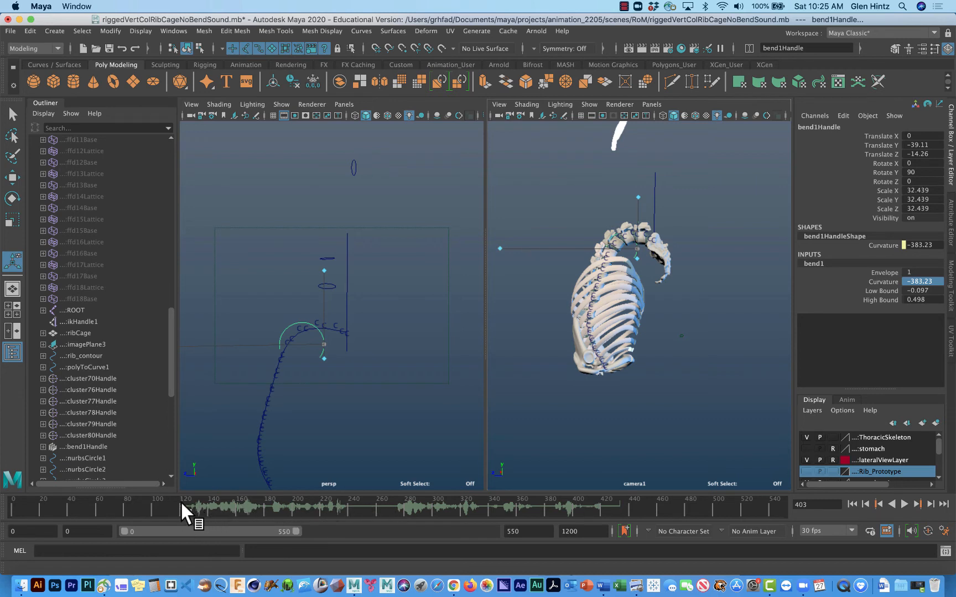
Scrub the timeline's audio to frame 425 and key the bend1 Curvature there at -383.23.
{"action": "left_click_drag", "start_coordinate": [182, 502], "coordinate": [332, 505]}
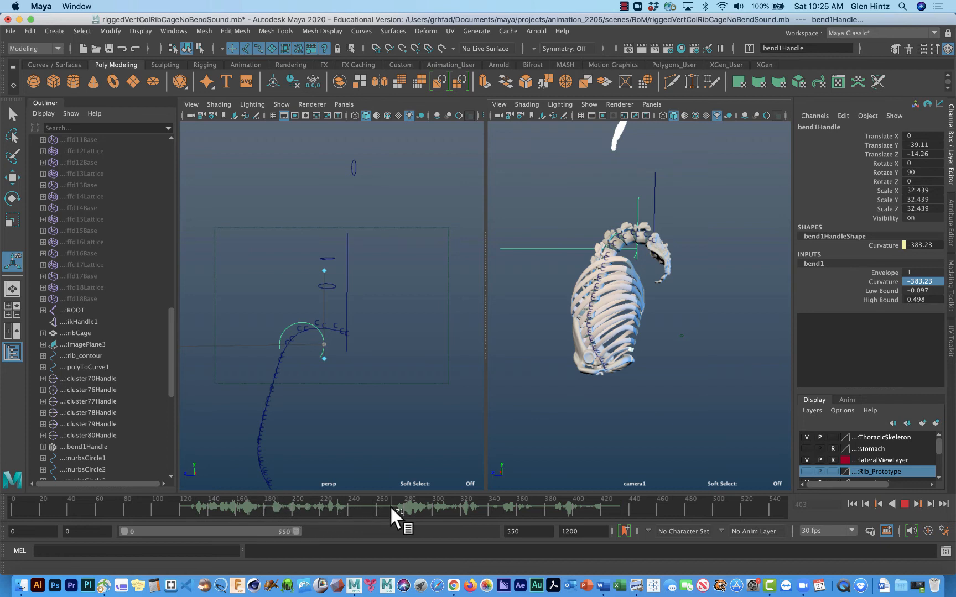
{"action": "left_click_drag", "start_coordinate": [392, 507], "coordinate": [493, 507]}
{"action": "left_click_drag", "start_coordinate": [607, 508], "coordinate": [607, 507]}
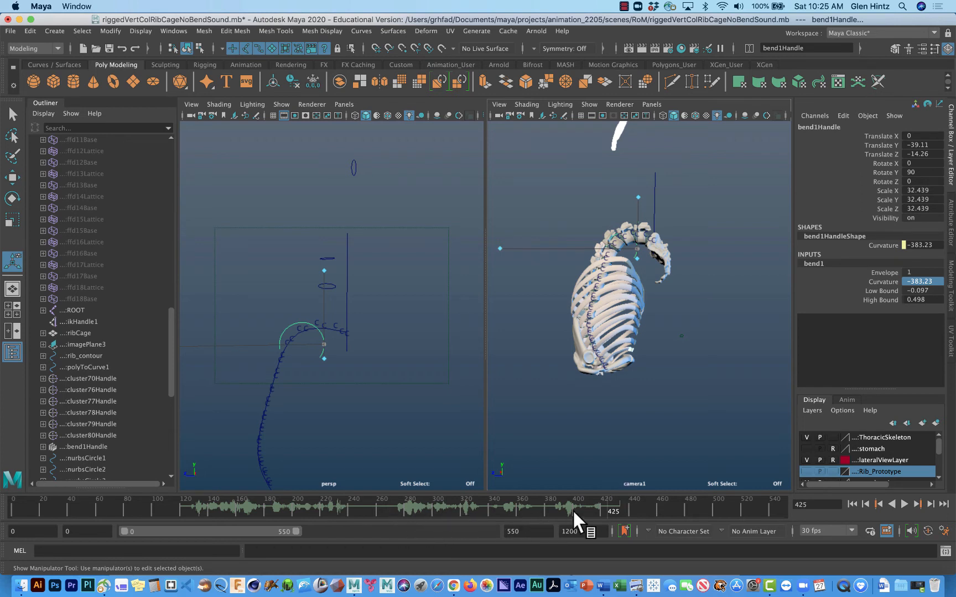
{"action": "left_click_drag", "start_coordinate": [605, 509], "coordinate": [588, 508]}
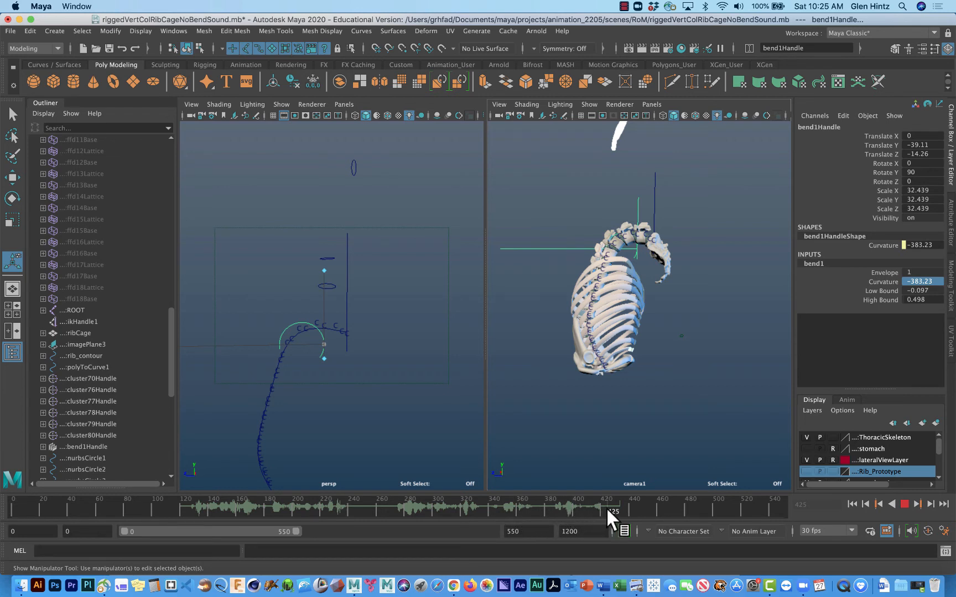
{"action": "left_click_drag", "start_coordinate": [606, 510], "coordinate": [607, 510]}
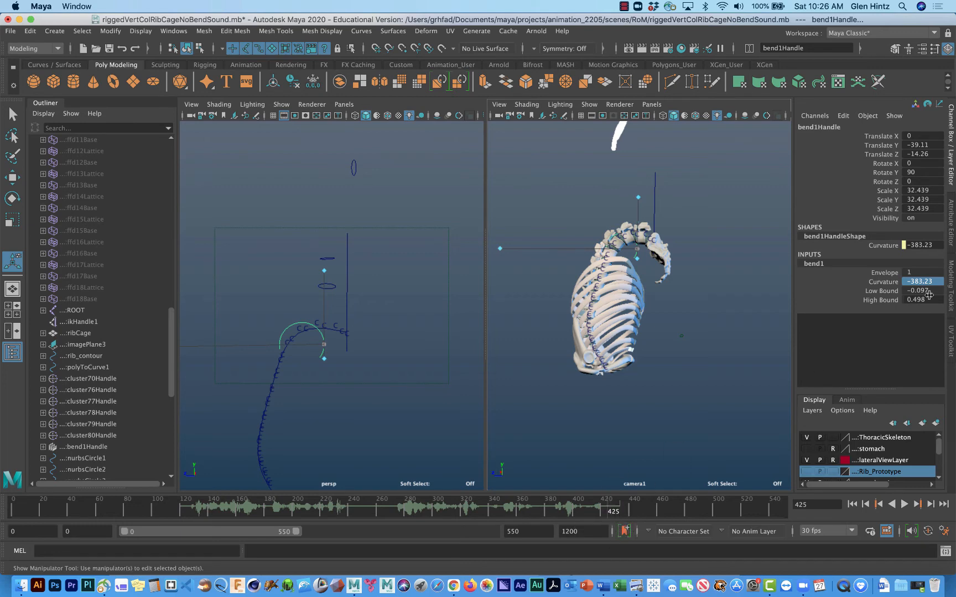
{"action": "left_click", "coordinate": [884, 282]}
{"action": "right_click", "coordinate": [884, 285]}
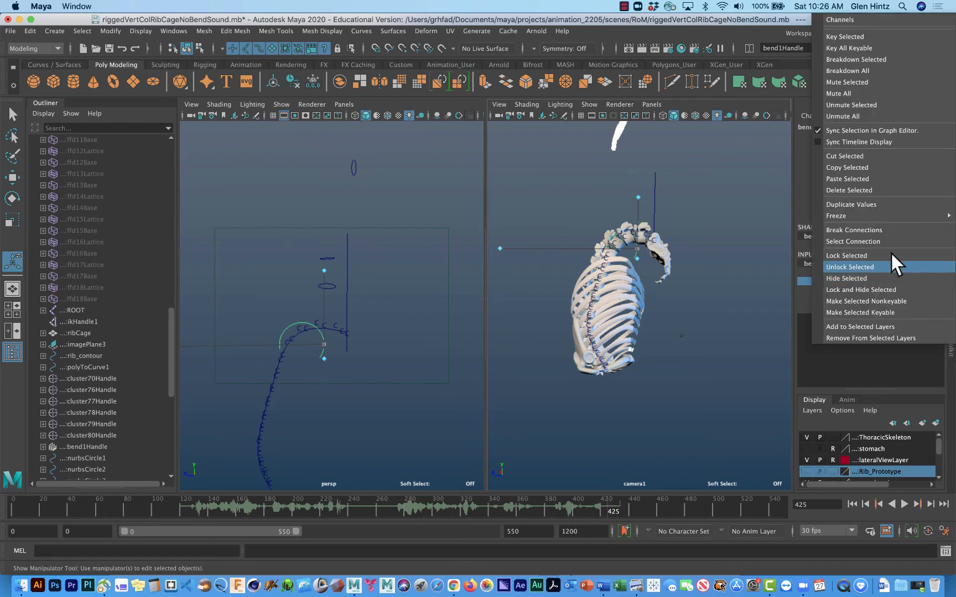
{"action": "left_click", "coordinate": [876, 31]}
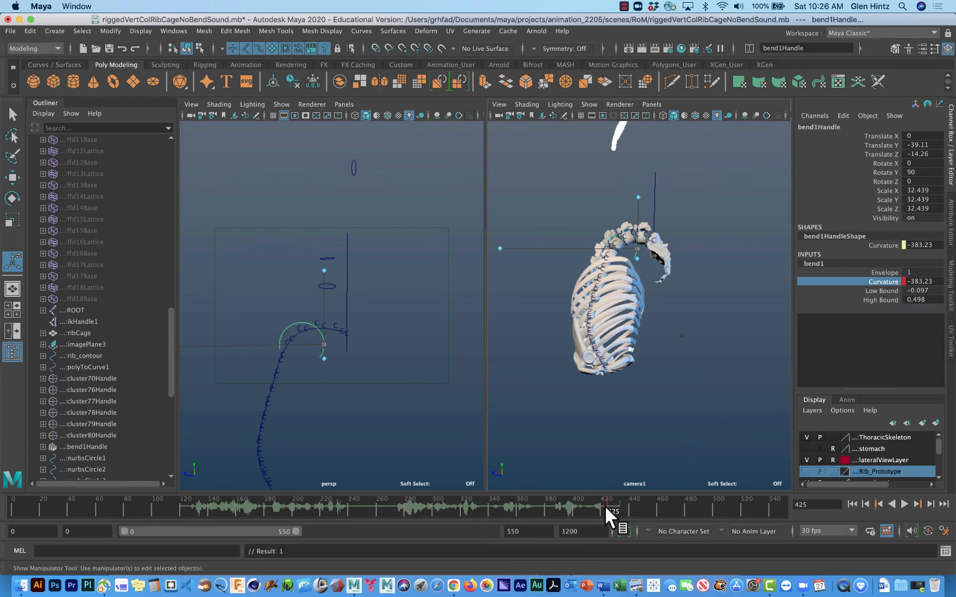
Go back to frame 271, set the bend1 Curvature to 0 and key it.
{"action": "left_click_drag", "start_coordinate": [603, 504], "coordinate": [595, 505]}
{"action": "left_click", "coordinate": [924, 282]}
{"action": "type", "text": "0"}
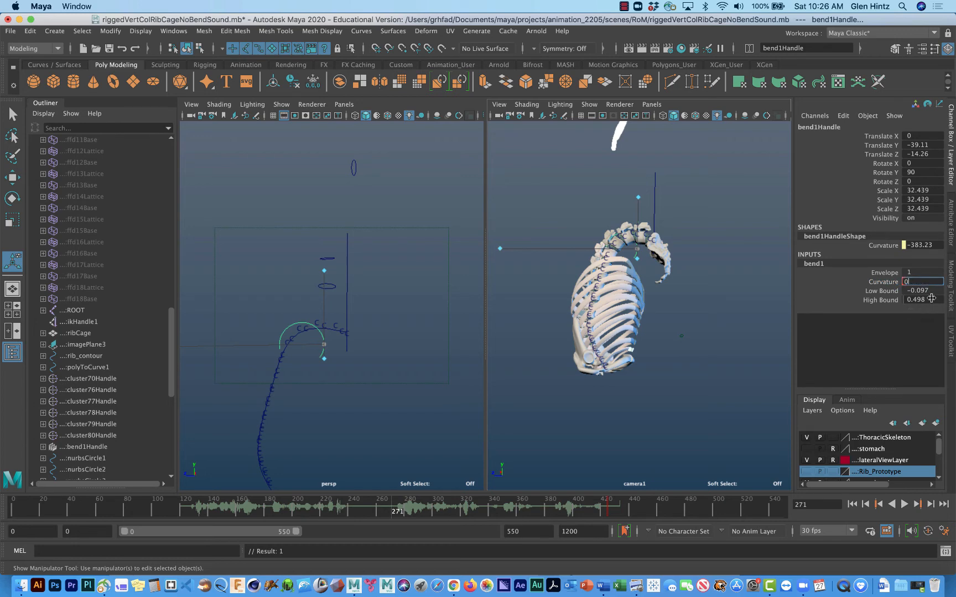
{"action": "key", "text": "Return"}
{"action": "left_click", "coordinate": [884, 281]}
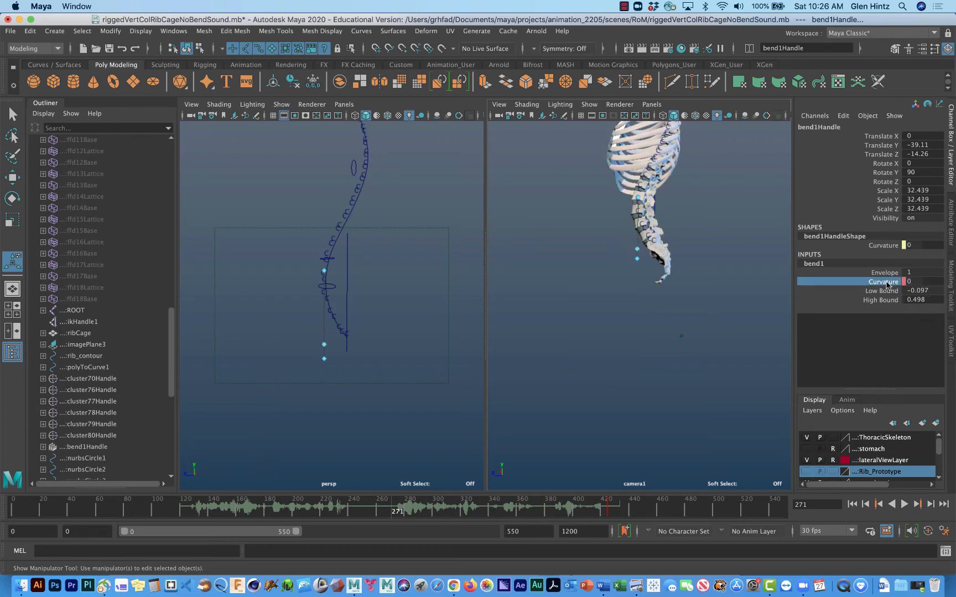
{"action": "right_click", "coordinate": [883, 279]}
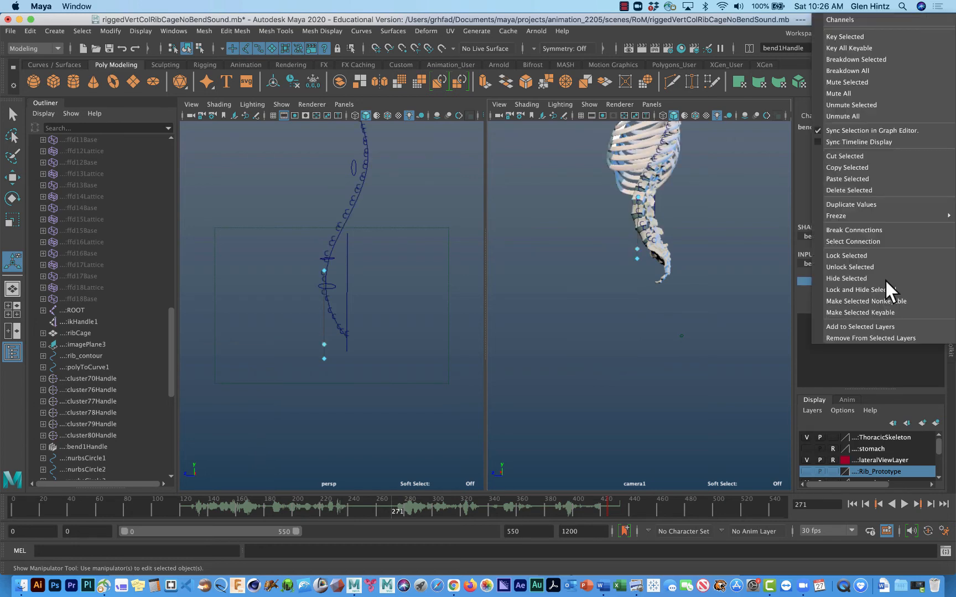
{"action": "left_click", "coordinate": [888, 35]}
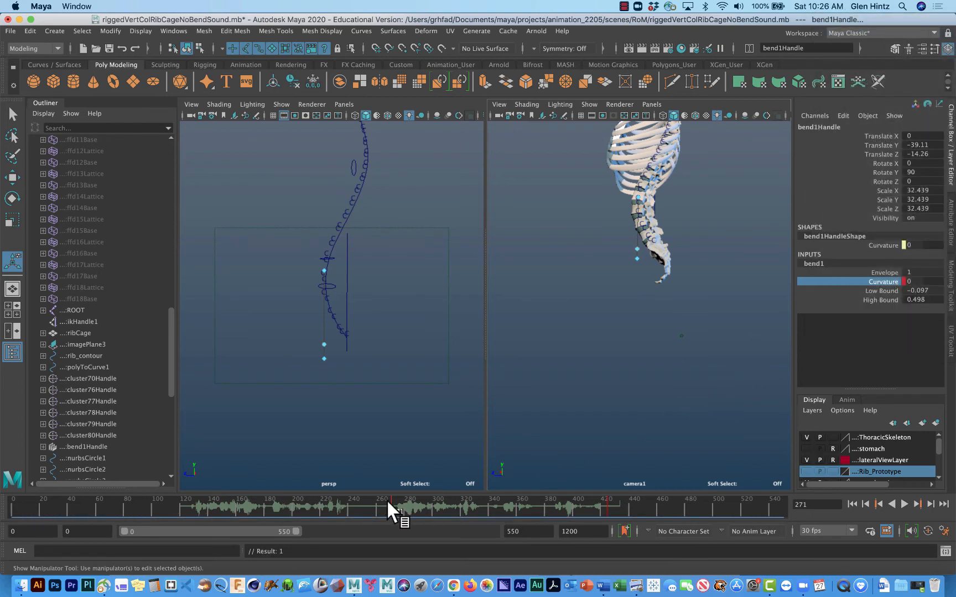
Scrub the opening part of the timeline's audio and set the current time to frame 120.
{"action": "left_click_drag", "start_coordinate": [387, 501], "coordinate": [256, 507]}
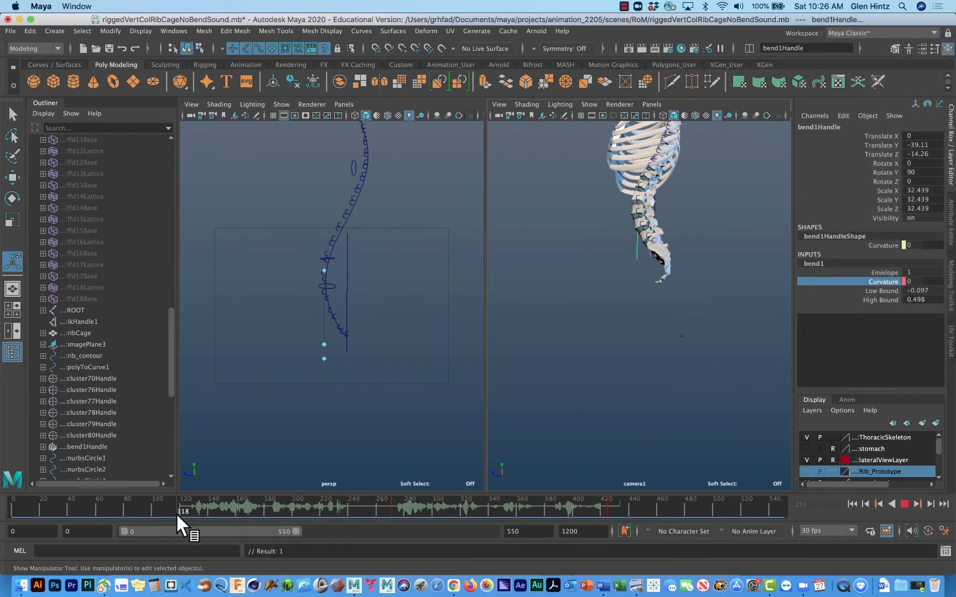
{"action": "left_click_drag", "start_coordinate": [176, 513], "coordinate": [179, 507]}
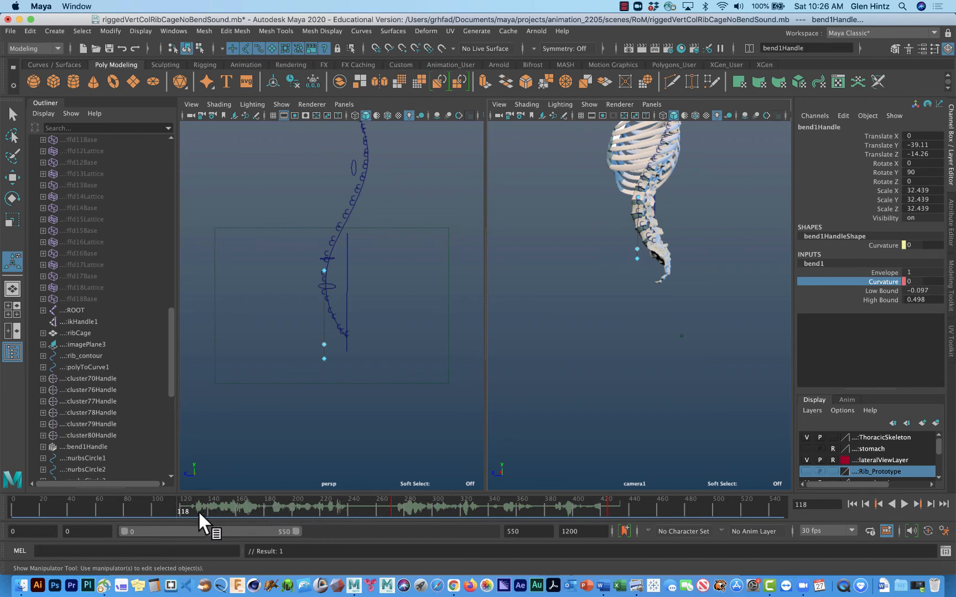
{"action": "left_click_drag", "start_coordinate": [178, 509], "coordinate": [284, 512]}
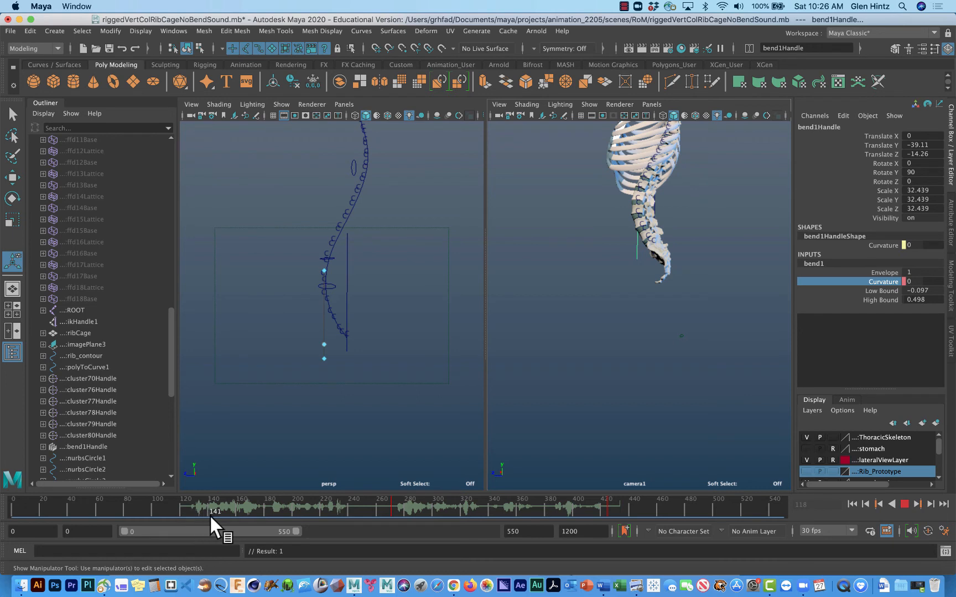
{"action": "left_click_drag", "start_coordinate": [238, 514], "coordinate": [263, 515]}
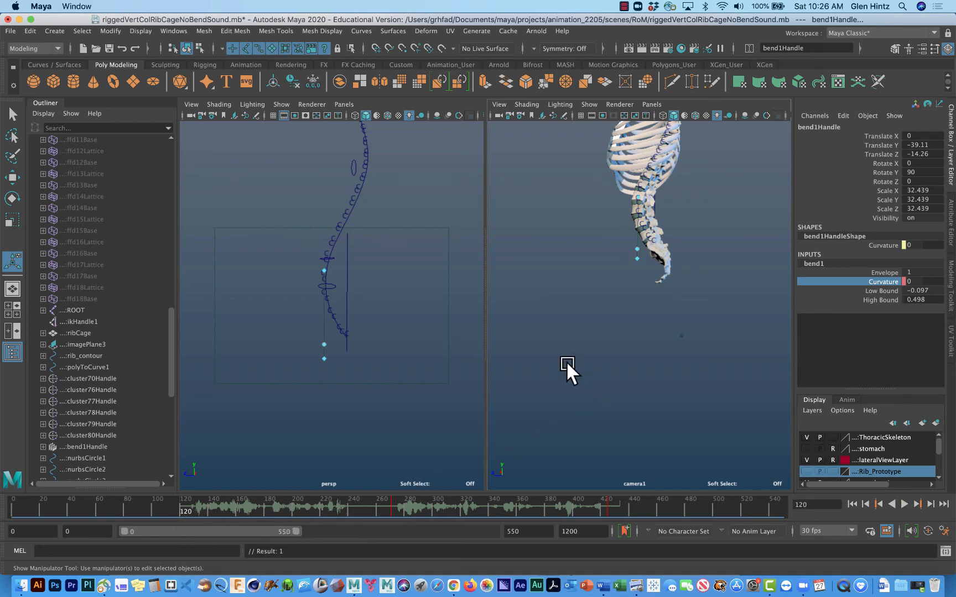
{"action": "mouse_move", "coordinate": [564, 352]}
{"action": "left_mouse_down", "text": "alt"}
{"action": "mouse_move", "coordinate": [672, 369]}
{"action": "mouse_move", "coordinate": [514, 363]}
{"action": "mouse_move", "coordinate": [682, 372]}
{"action": "mouse_move", "coordinate": [558, 363]}
{"action": "left_mouse_up", "text": "alt"}
{"action": "middle_click_drag", "start_coordinate": [554, 366], "coordinate": [545, 445], "text": "alt"}
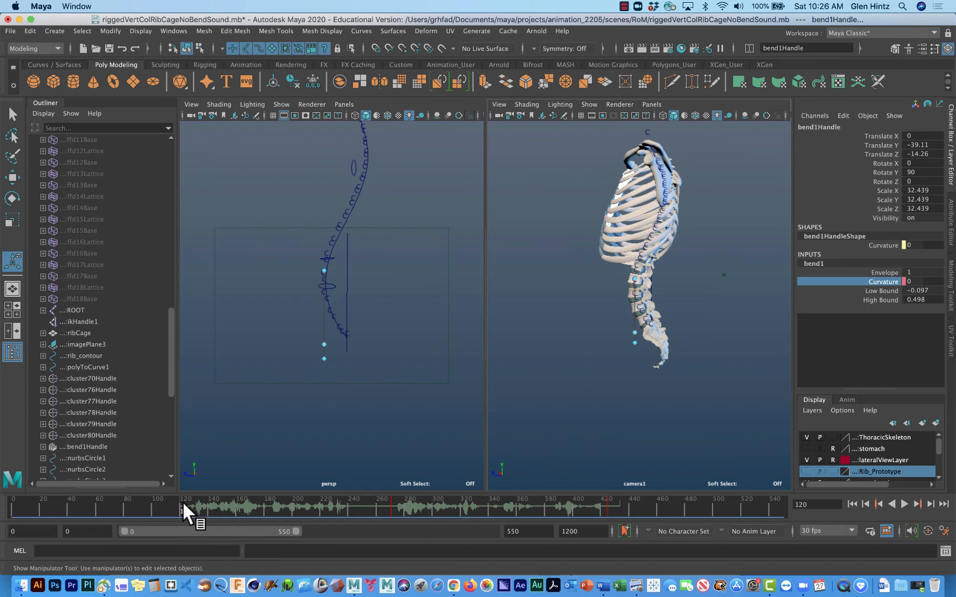
Scrub the timeline's audio to frame 440 and key the bend1 Curvature there at -383.23.
{"action": "left_click_drag", "start_coordinate": [183, 505], "coordinate": [234, 511]}
{"action": "left_click_drag", "start_coordinate": [323, 521], "coordinate": [609, 533]}
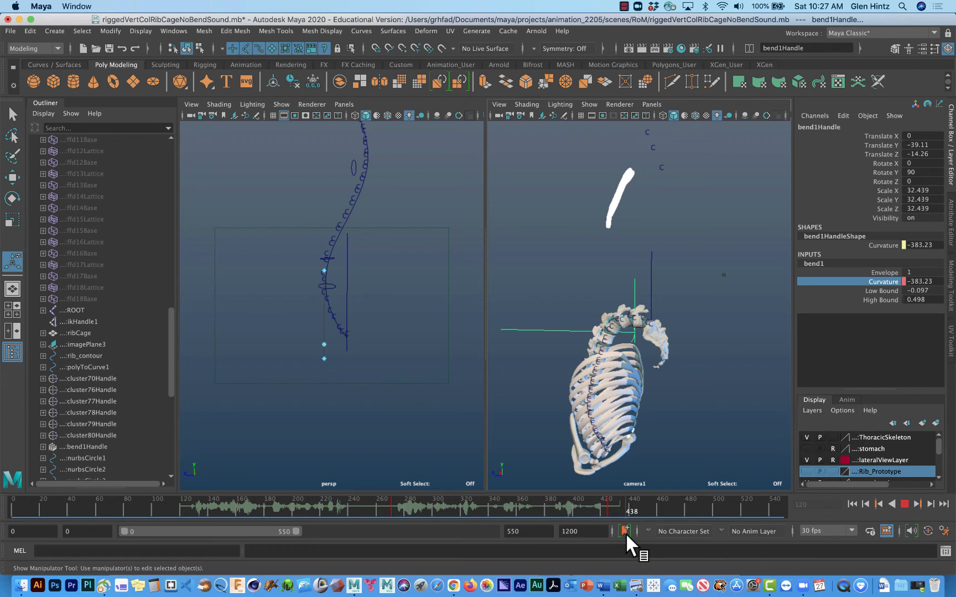
{"action": "mouse_move", "coordinate": [625, 532]}
{"action": "left_mouse_down"}
{"action": "mouse_move", "coordinate": [602, 533]}
{"action": "mouse_move", "coordinate": [615, 544]}
{"action": "left_mouse_up"}
{"action": "left_click_drag", "start_coordinate": [628, 533], "coordinate": [627, 534]}
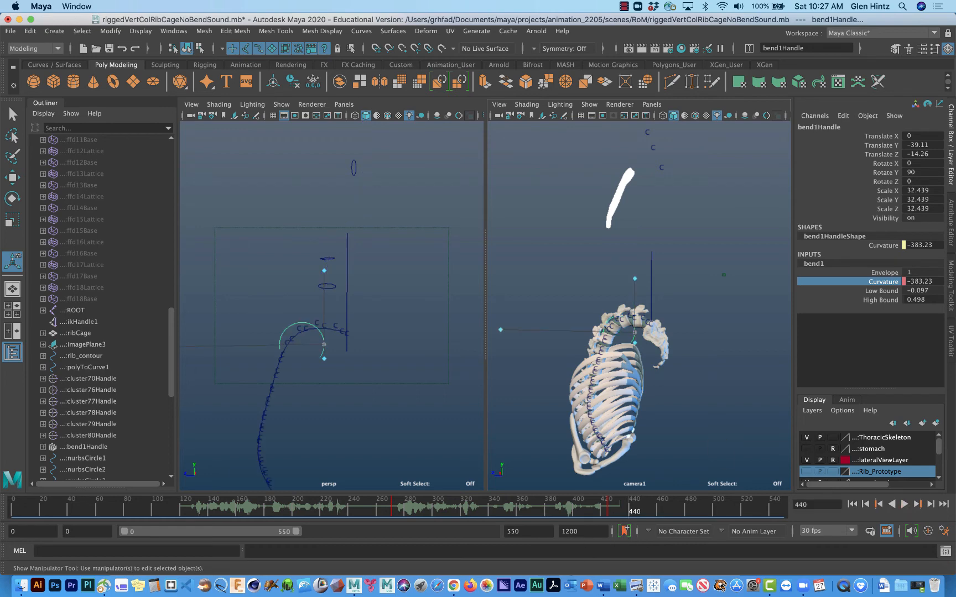
{"action": "right_click", "coordinate": [874, 281]}
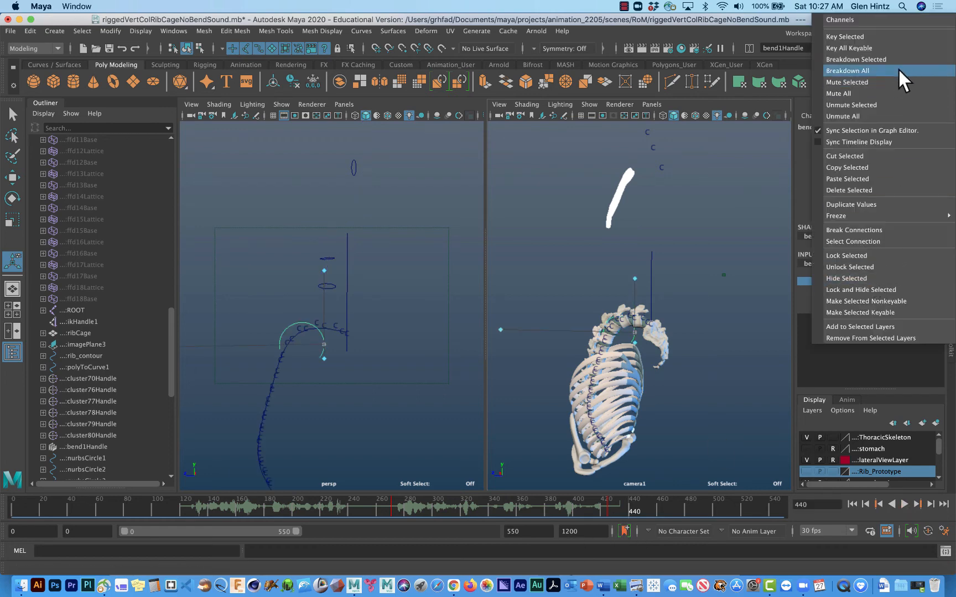
{"action": "left_click", "coordinate": [887, 35]}
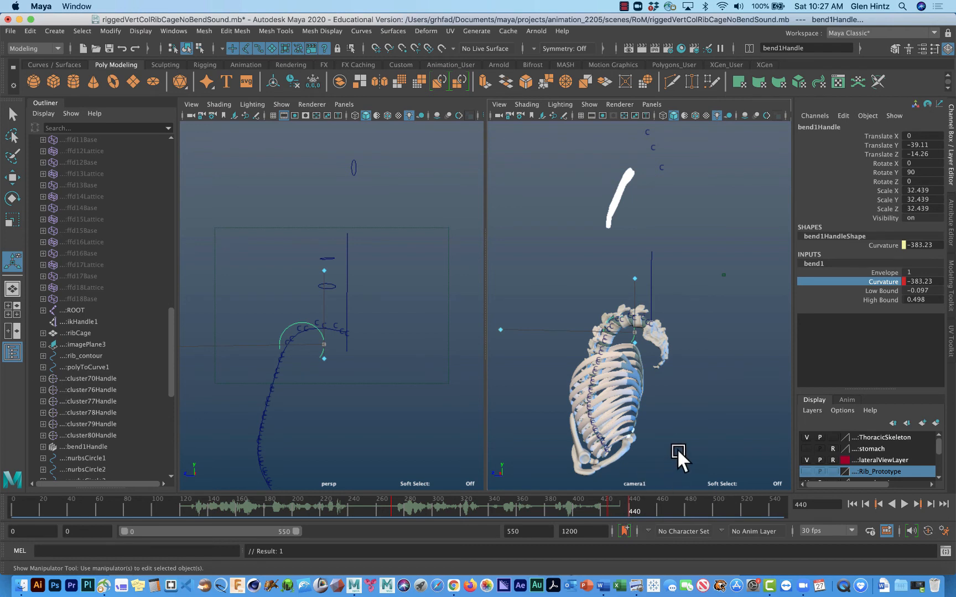
Review the forward bend by scrubbing the animation from about frame 272 to frame 442.
{"action": "mouse_move", "coordinate": [676, 448]}
{"action": "left_mouse_down", "text": "alt"}
{"action": "mouse_move", "coordinate": [627, 399]}
{"action": "mouse_move", "coordinate": [704, 409]}
{"action": "mouse_move", "coordinate": [695, 477]}
{"action": "left_mouse_up", "text": "alt"}
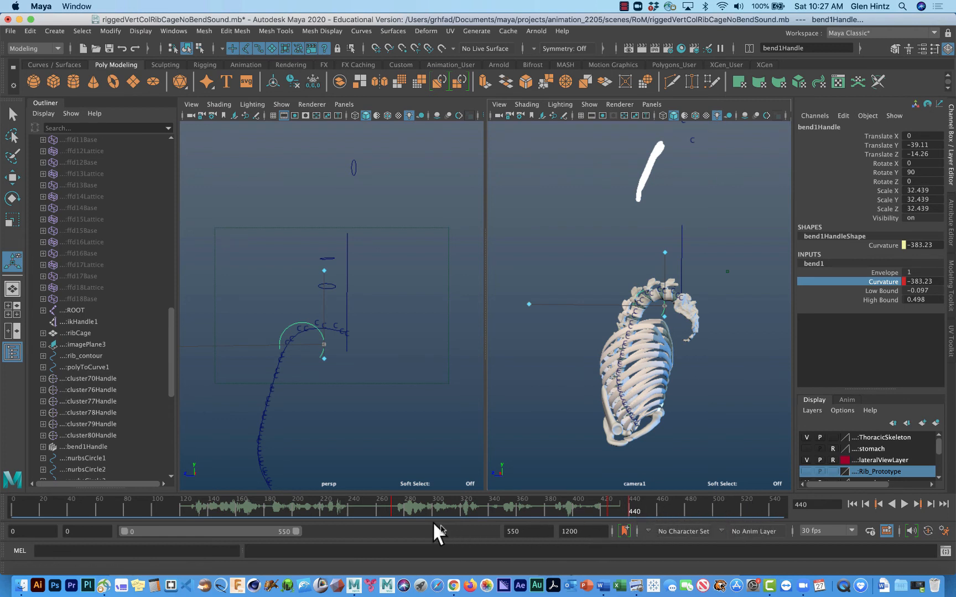
{"action": "left_click", "coordinate": [392, 507]}
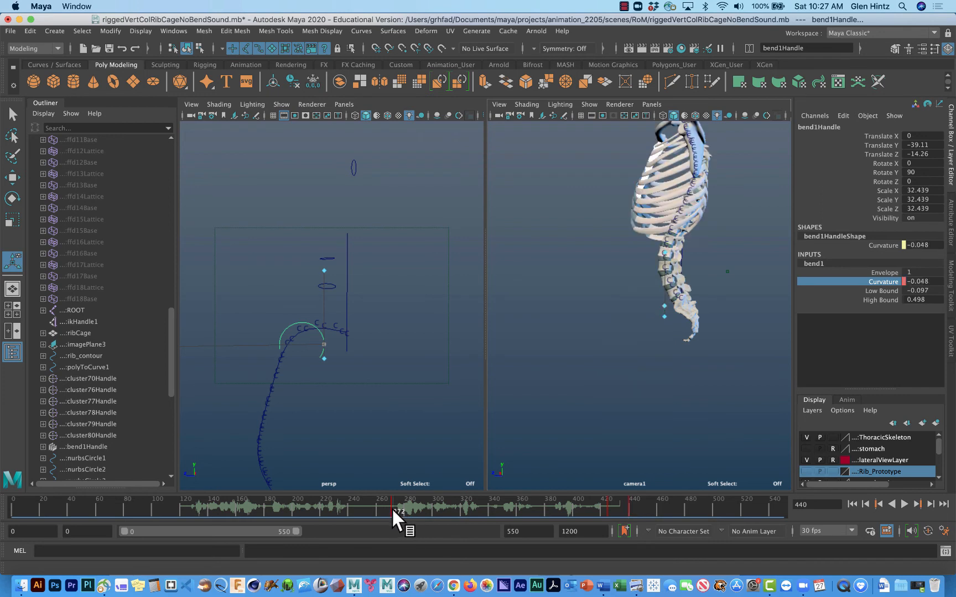
{"action": "left_click_drag", "start_coordinate": [392, 509], "coordinate": [605, 523]}
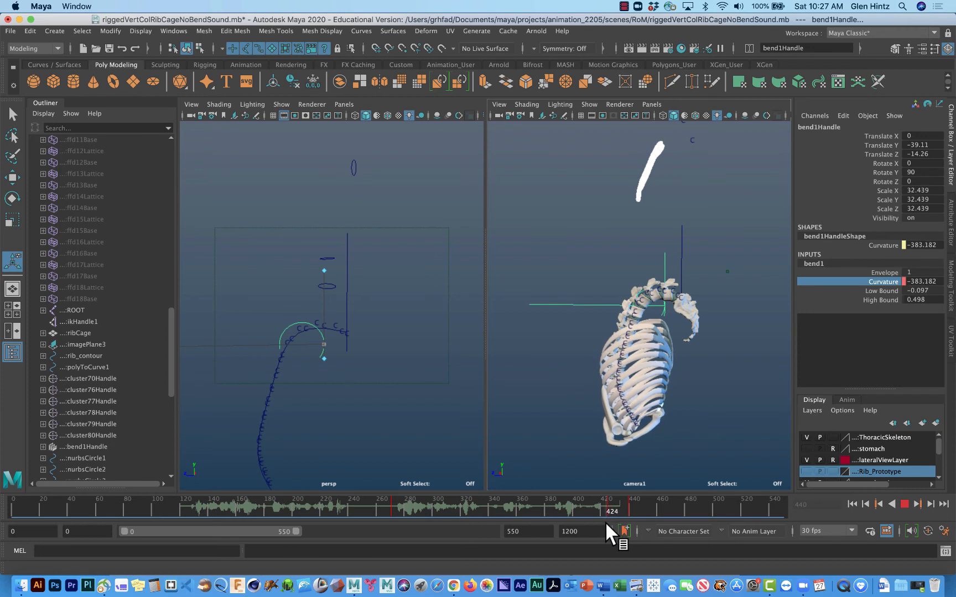
{"action": "left_click_drag", "start_coordinate": [606, 524], "coordinate": [630, 524]}
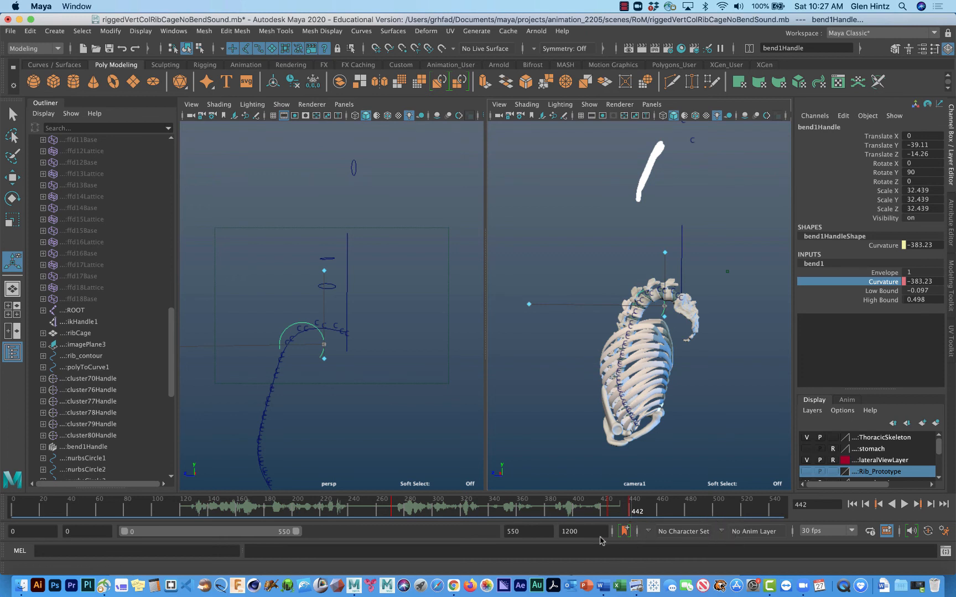
Extend the end of the playback range to frame 800.
{"action": "left_click", "coordinate": [510, 532]}
{"action": "type", "text": "800"}
{"action": "key", "text": "Return"}
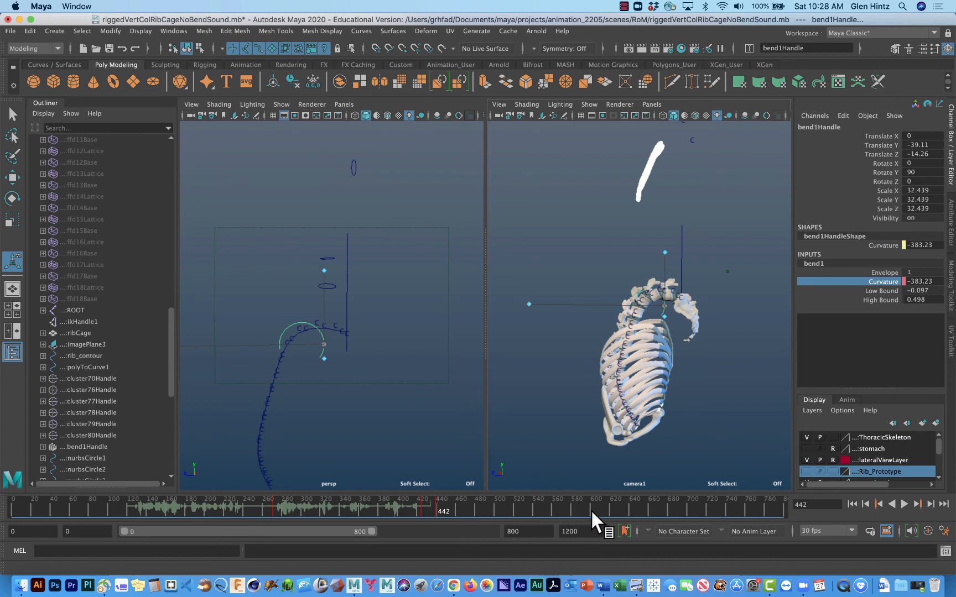
Go to frame 600, set the bend1 Curvature to 0 and key it.
{"action": "left_click_drag", "start_coordinate": [578, 509], "coordinate": [587, 510]}
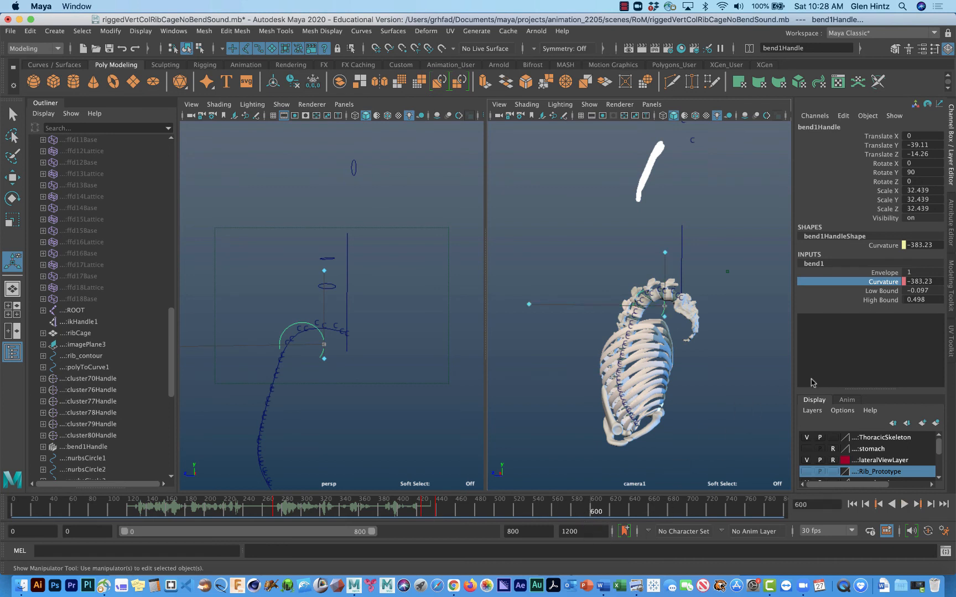
{"action": "left_click", "coordinate": [931, 281]}
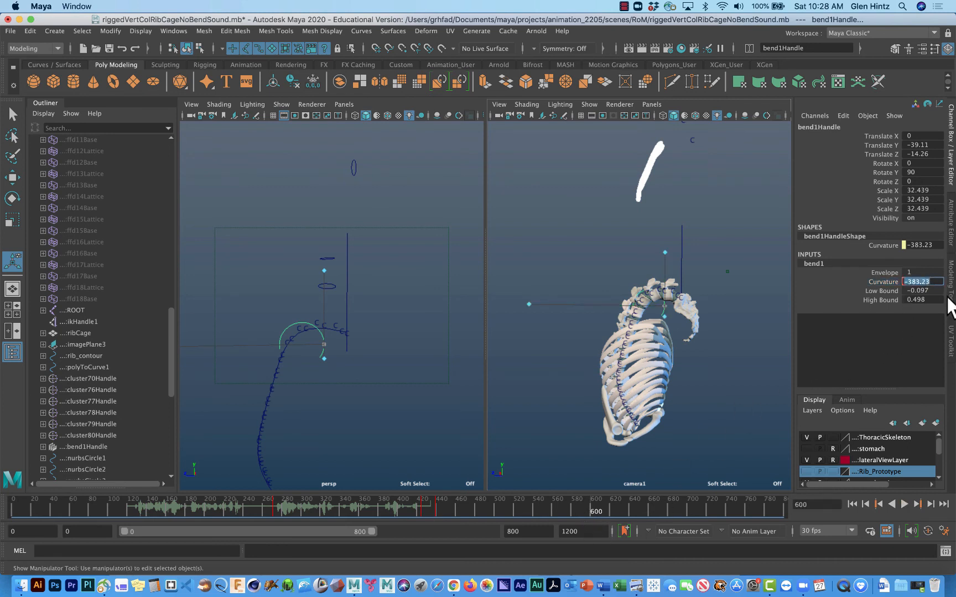
{"action": "type", "text": "0"}
{"action": "key", "text": "Return"}
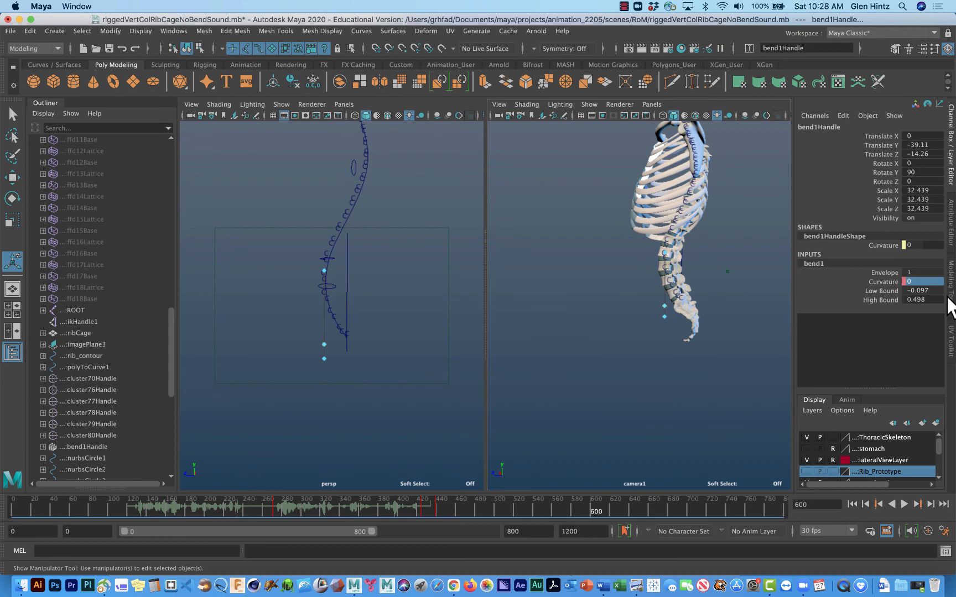
{"action": "left_click", "coordinate": [884, 282]}
{"action": "right_click", "coordinate": [882, 279]}
{"action": "left_click", "coordinate": [863, 37]}
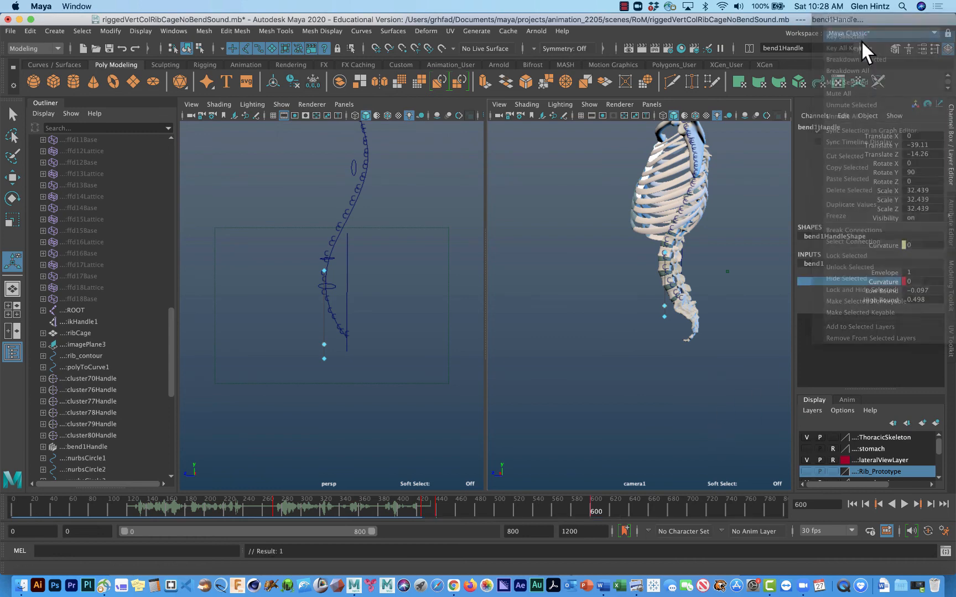
Review the bend and the return to upright by scrubbing from about frame 271 to frame 611.
{"action": "left_click", "coordinate": [274, 505]}
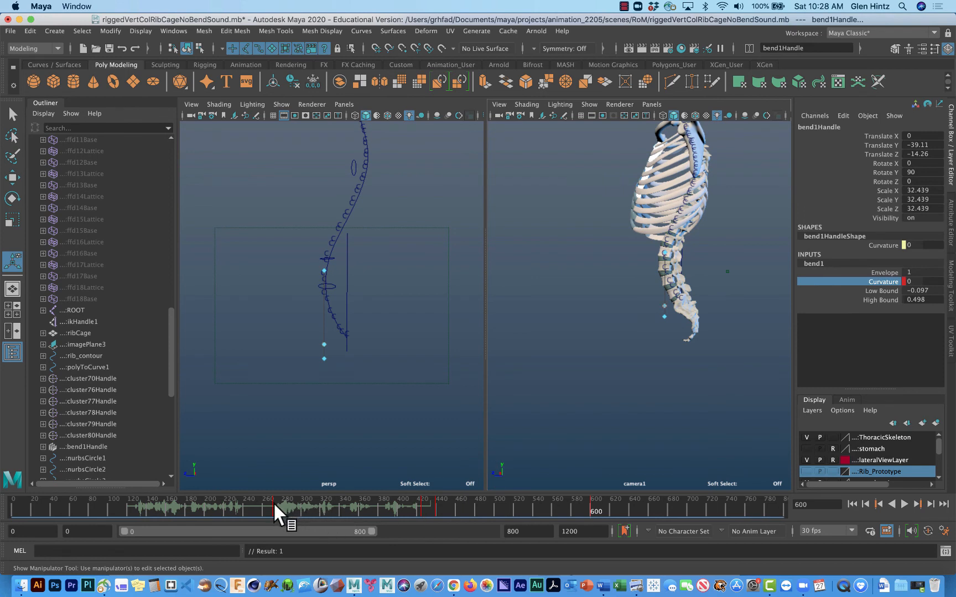
{"action": "left_click_drag", "start_coordinate": [272, 501], "coordinate": [598, 526]}
{"action": "left_click_drag", "start_coordinate": [595, 509], "coordinate": [598, 510]}
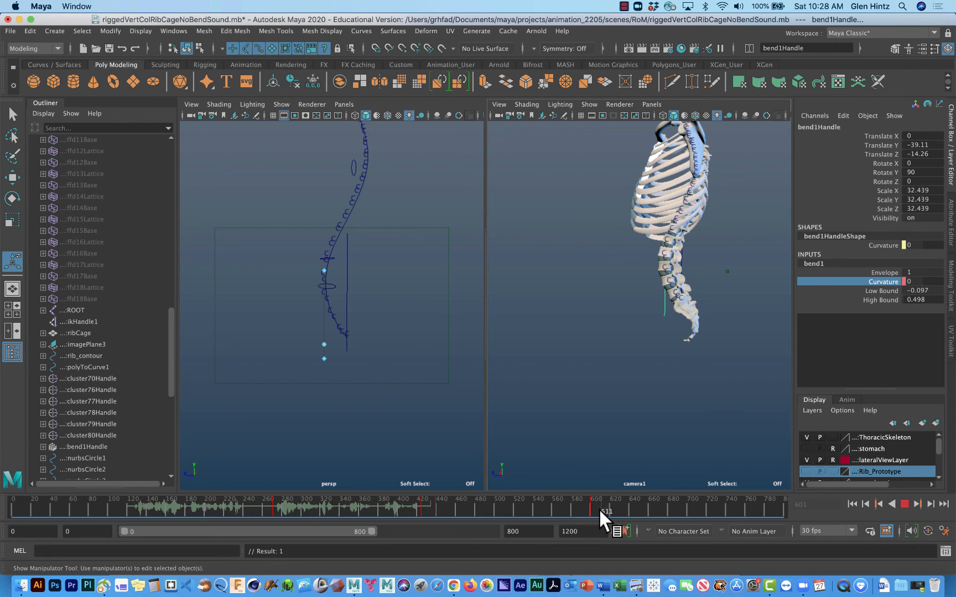
{"action": "left_click_drag", "start_coordinate": [599, 508], "coordinate": [598, 509]}
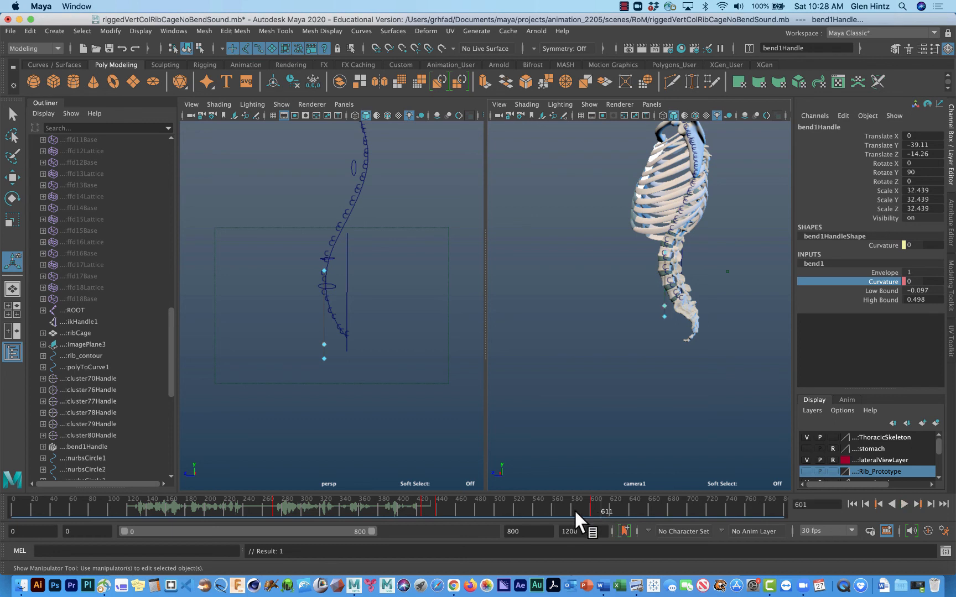
Switch the timeline's sound to extension30_04.
{"action": "right_click", "coordinate": [543, 504]}
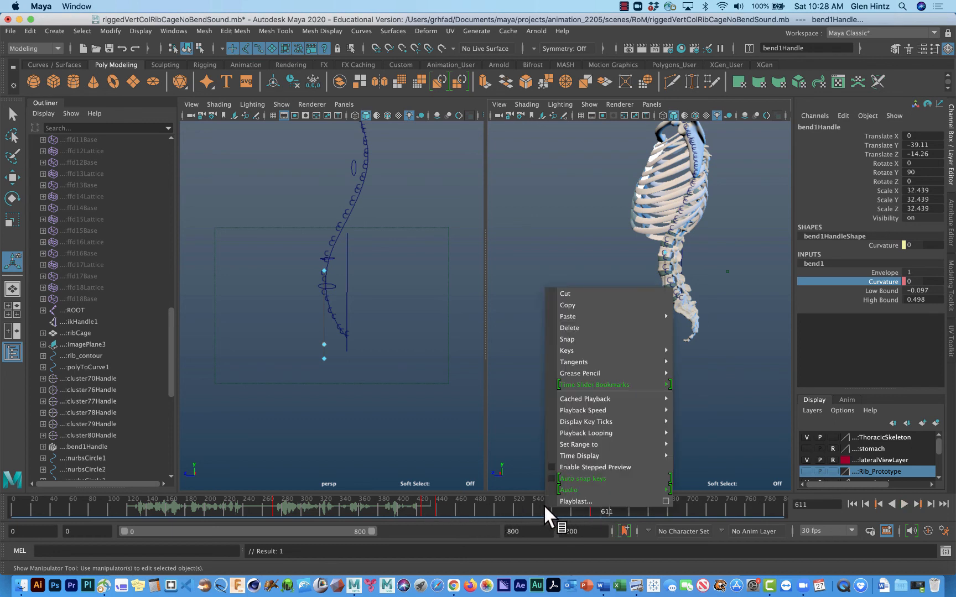
{"action": "mouse_move", "coordinate": [650, 491]}
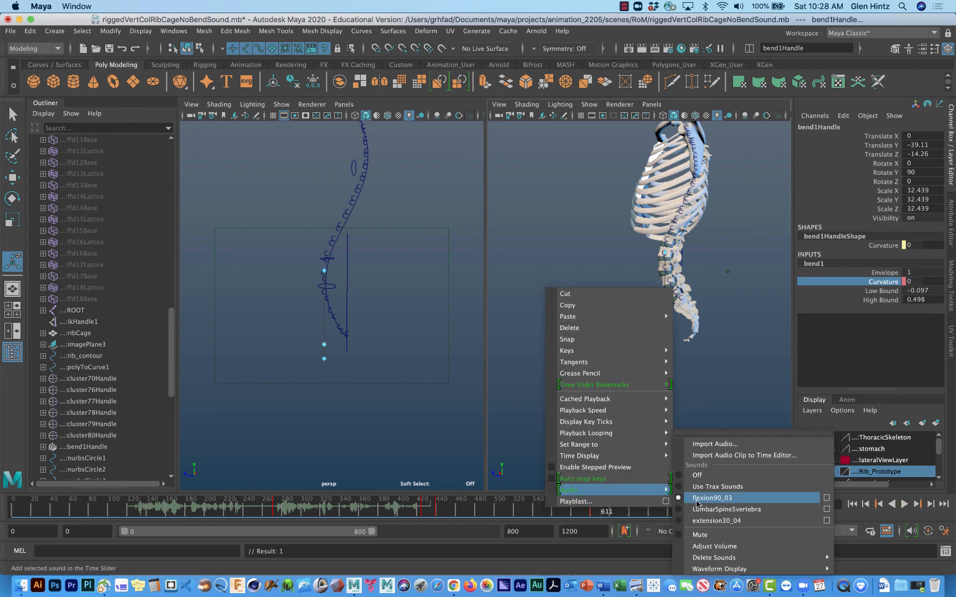
{"action": "left_click", "coordinate": [708, 519]}
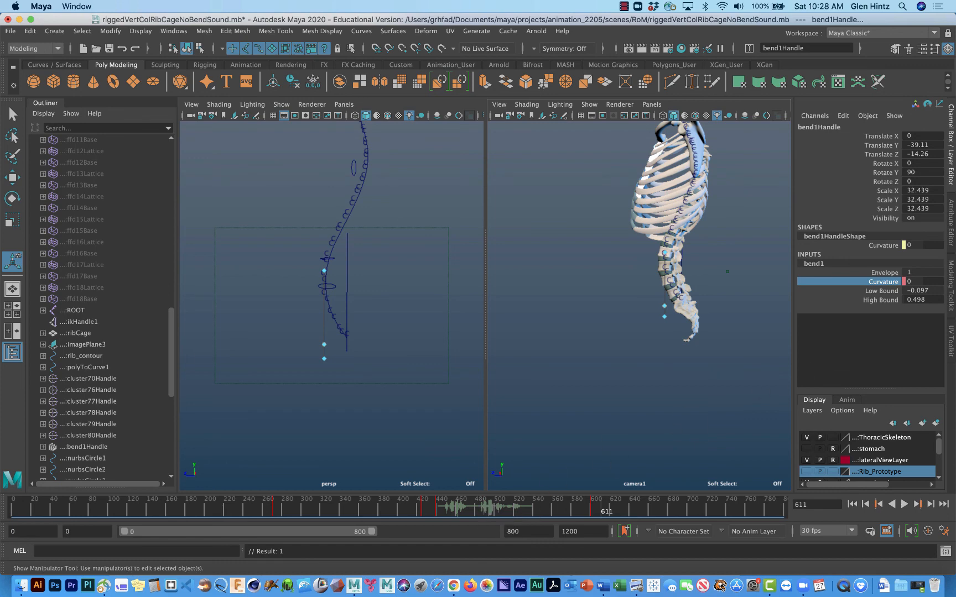
Select the extension30_04 audio node and set its Offset to 610.
{"action": "left_click", "coordinate": [951, 236]}
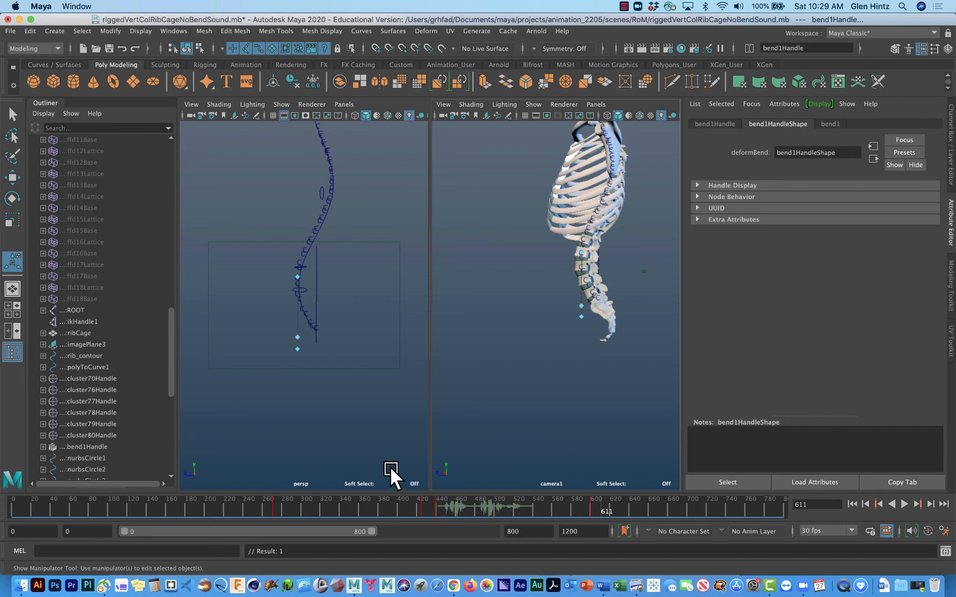
{"action": "left_click_drag", "start_coordinate": [171, 363], "coordinate": [148, 456]}
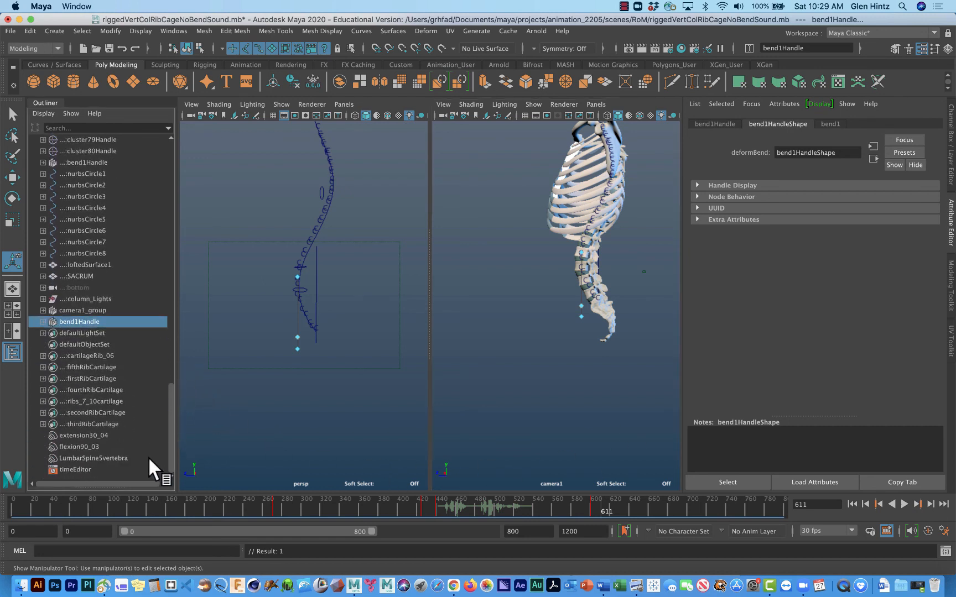
{"action": "left_click", "coordinate": [70, 434]}
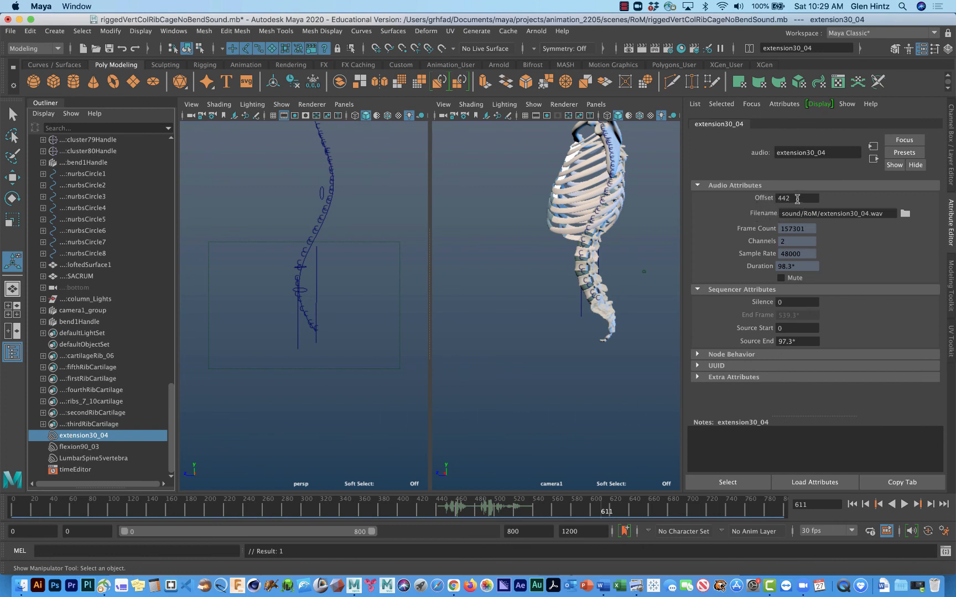
{"action": "left_click_drag", "start_coordinate": [797, 198], "coordinate": [780, 200]}
{"action": "key", "text": "Return"}
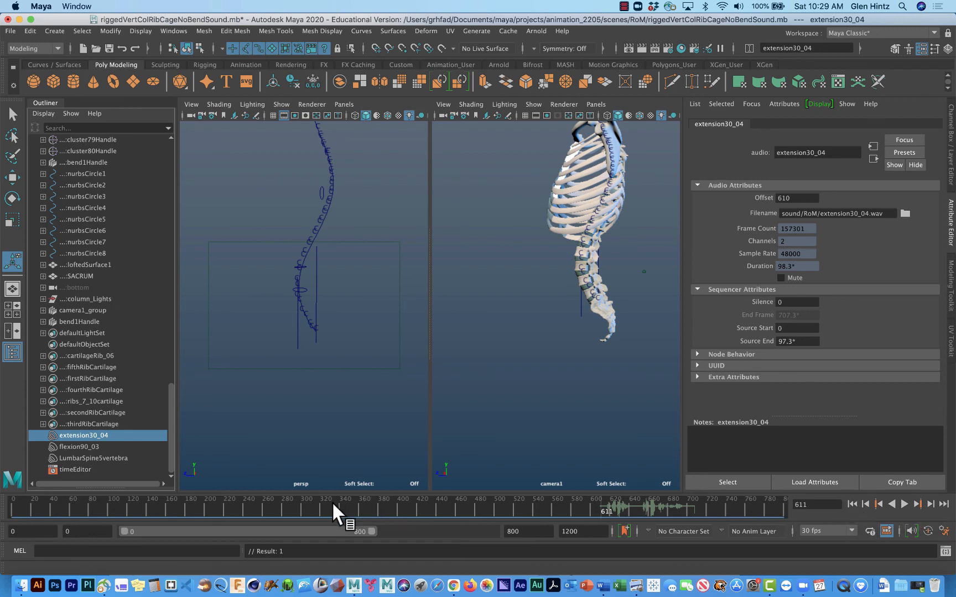
Scrub through the extension30_04 audio on the timeline, return to frame 598 and select the ThoracicSkeleton bend1Handle.
{"action": "left_click", "coordinate": [279, 507]}
{"action": "mouse_move", "coordinate": [277, 508]}
{"action": "left_mouse_down"}
{"action": "mouse_move", "coordinate": [230, 509]}
{"action": "mouse_move", "coordinate": [595, 512]}
{"action": "left_mouse_up"}
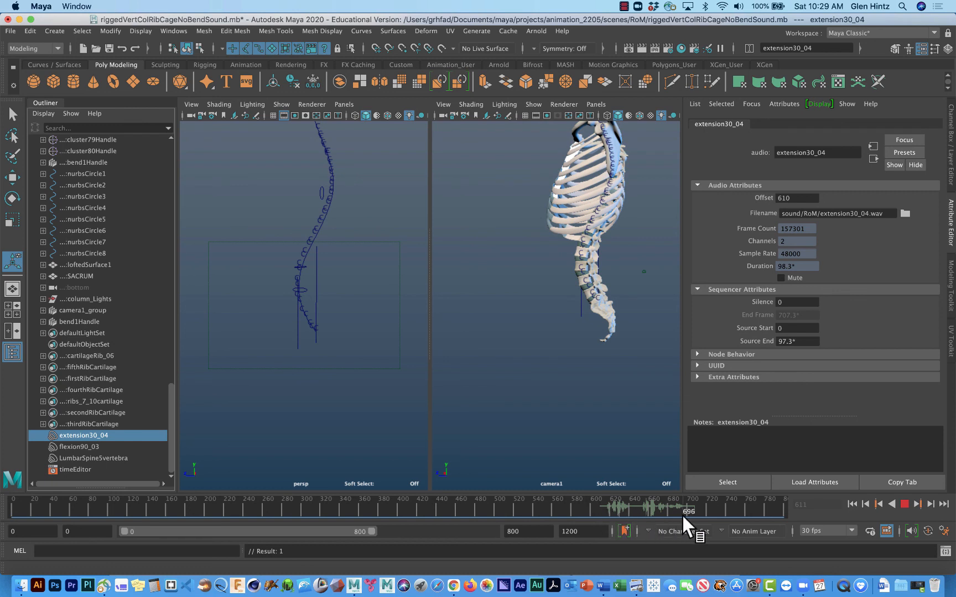
{"action": "left_click_drag", "start_coordinate": [615, 514], "coordinate": [593, 515]}
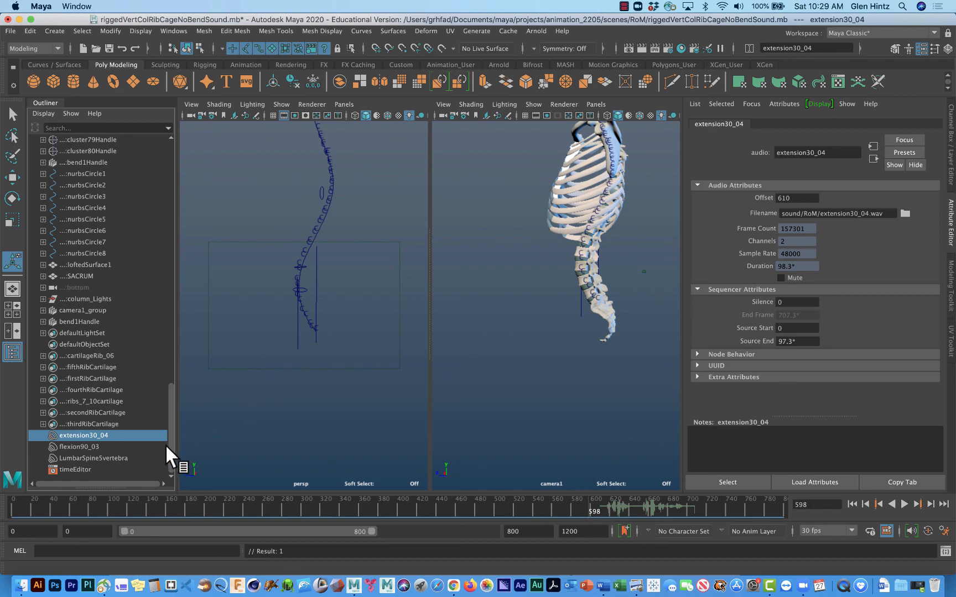
{"action": "left_click", "coordinate": [316, 293]}
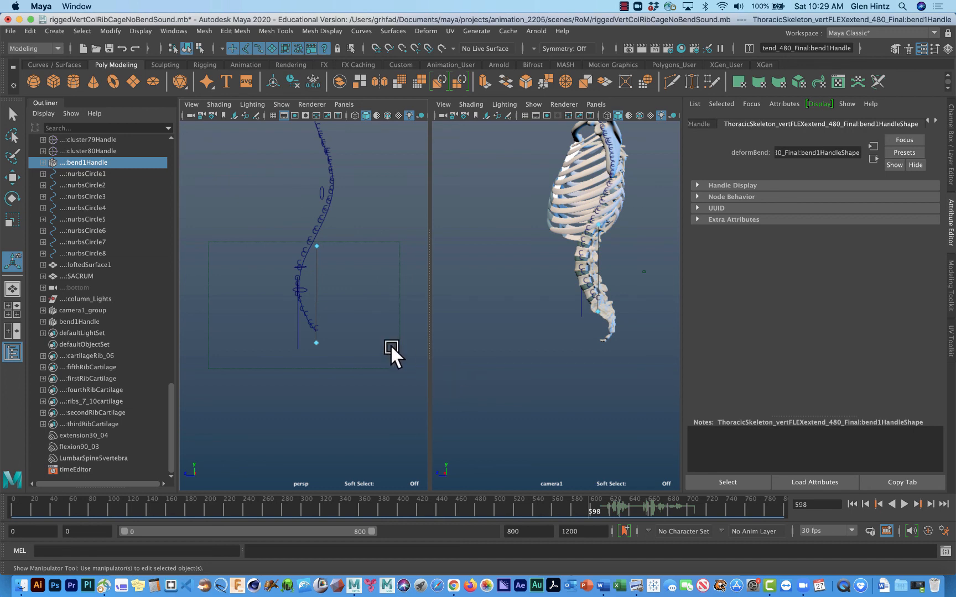
{"action": "left_click", "coordinate": [624, 6]}
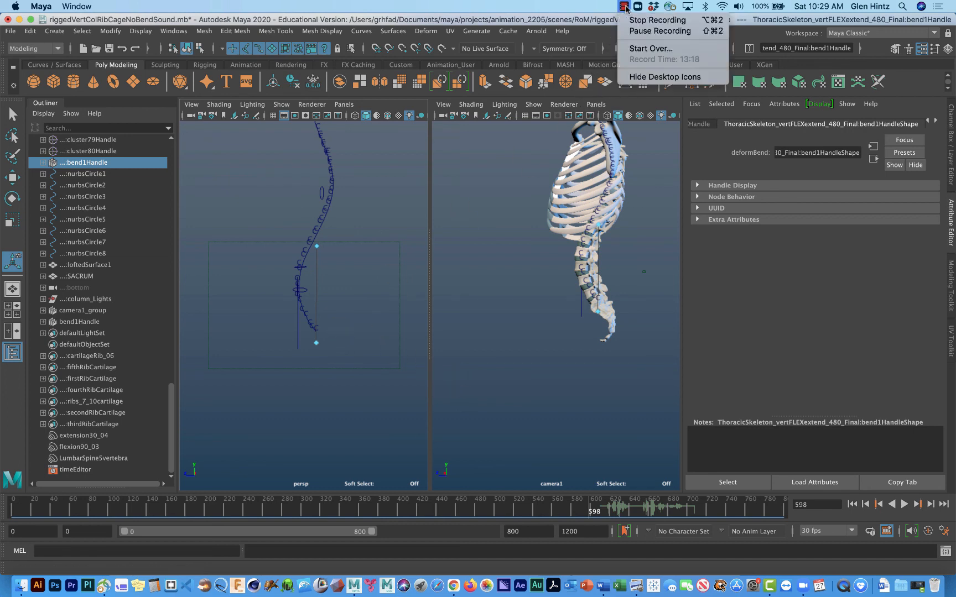